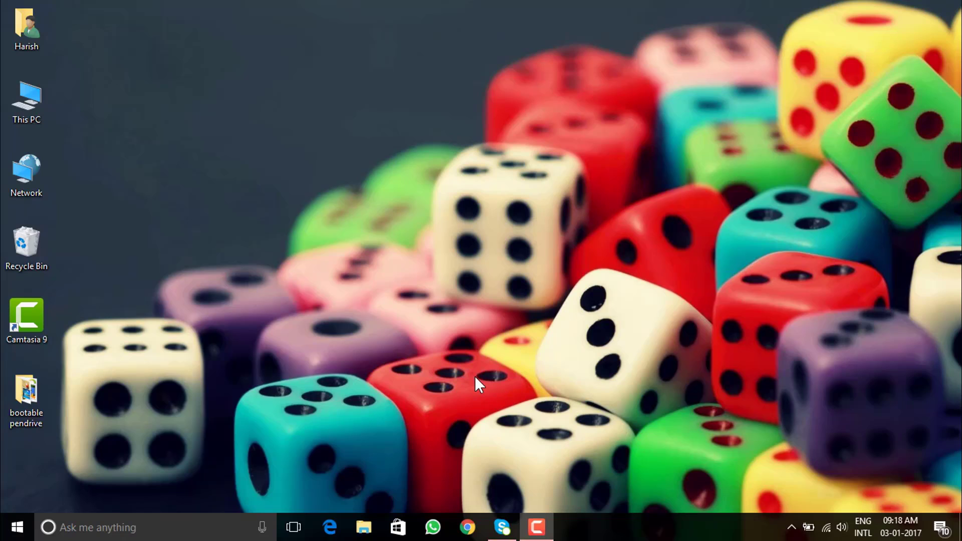
left_click(364, 530)
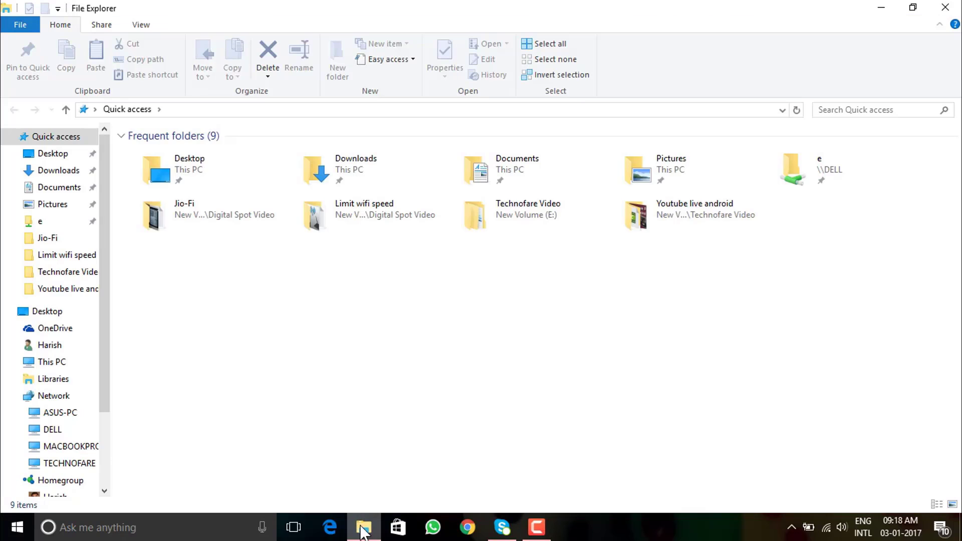
left_click(140, 26)
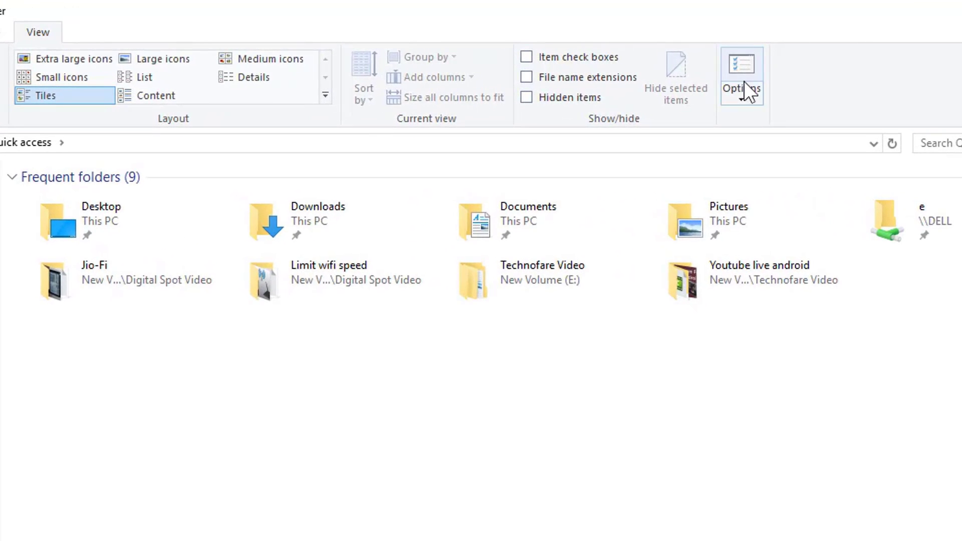
left_click(755, 94)
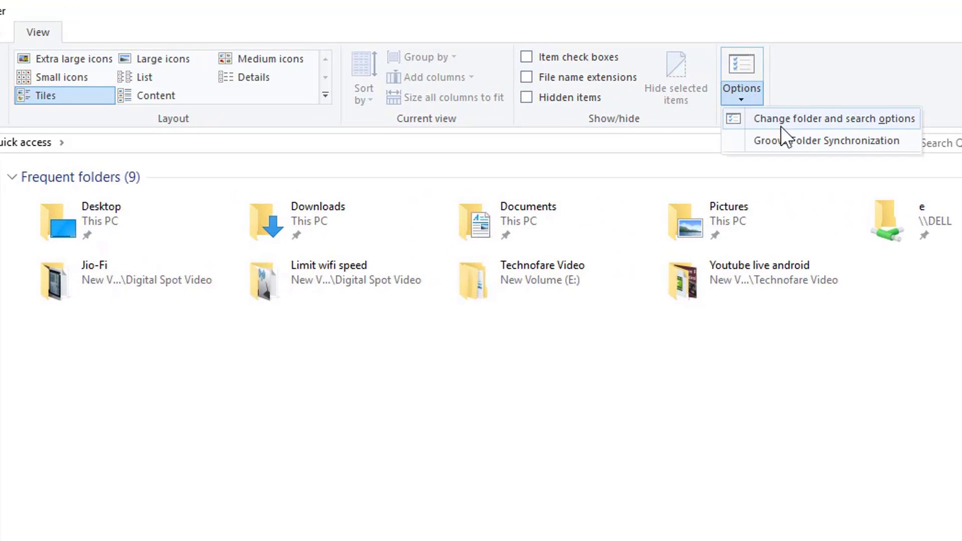
left_click(826, 123)
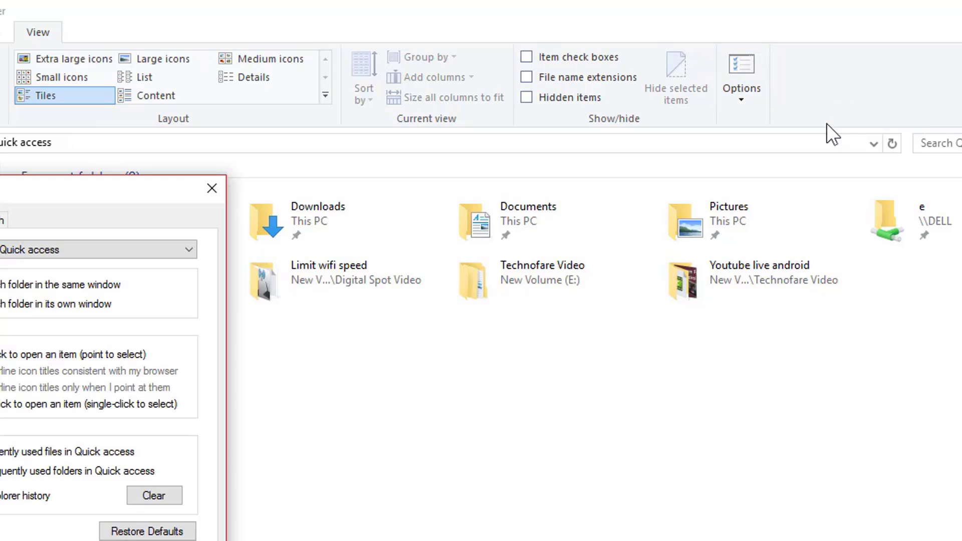
left_click_drag(114, 189, 630, 92)
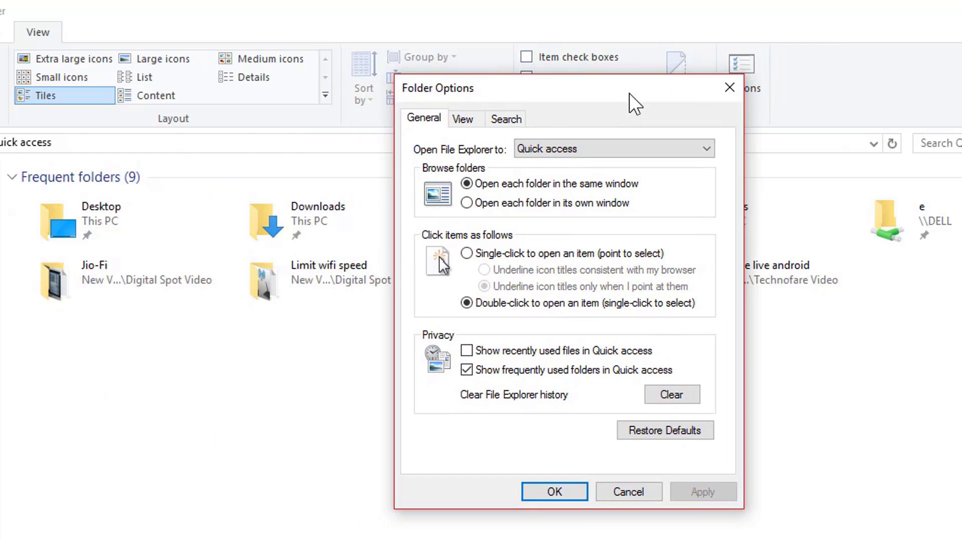
left_click(465, 120)
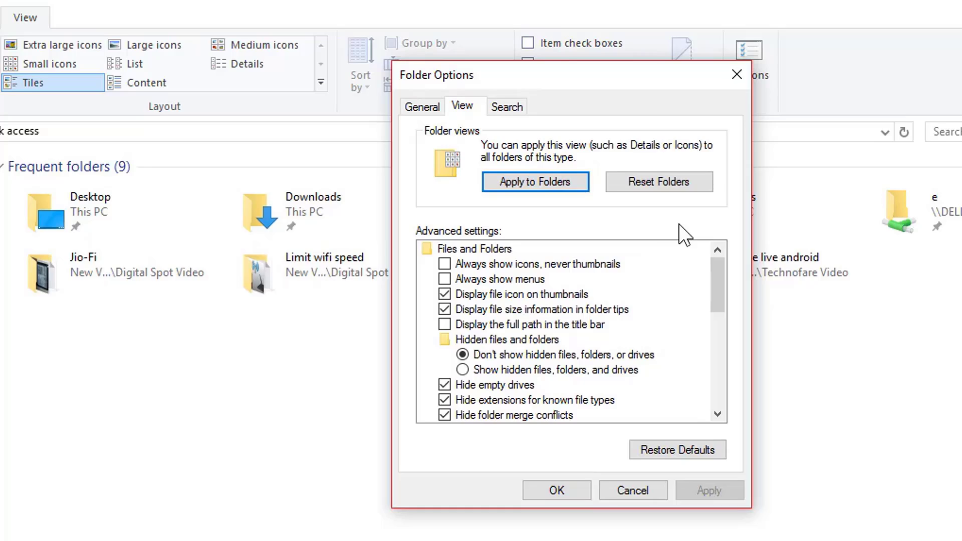
left_click_drag(732, 243, 750, 327)
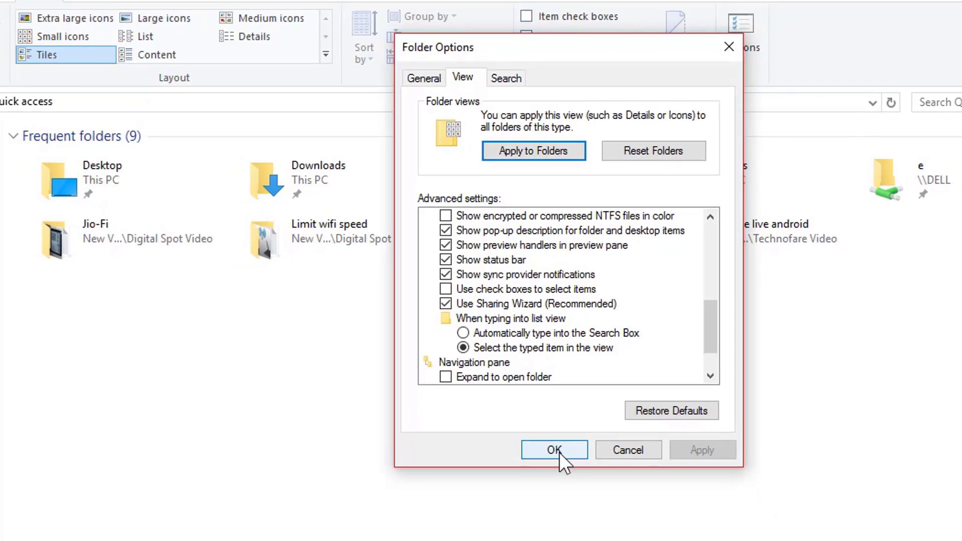
left_click(559, 453)
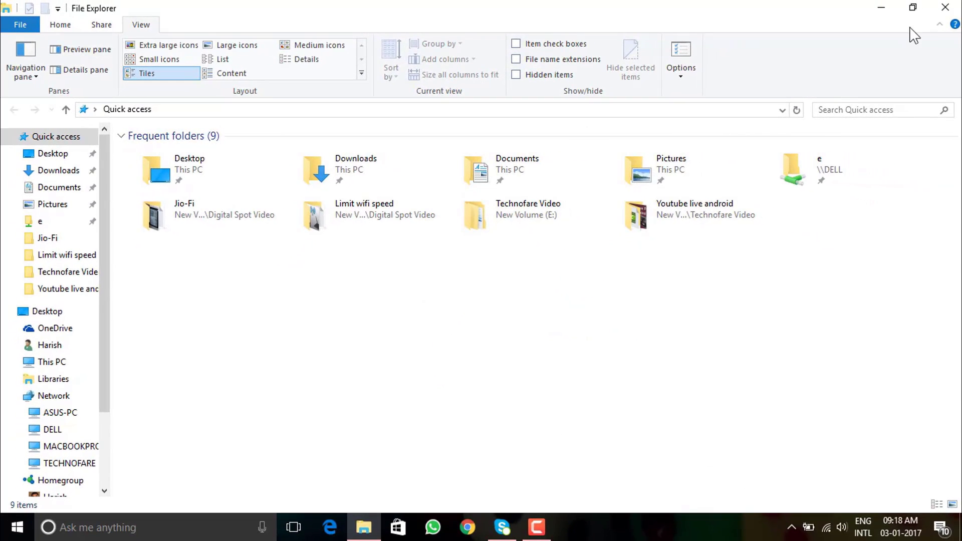
Close File Explorer and reach the Network and Sharing Center via Settings > Network & Internet
left_click(945, 7)
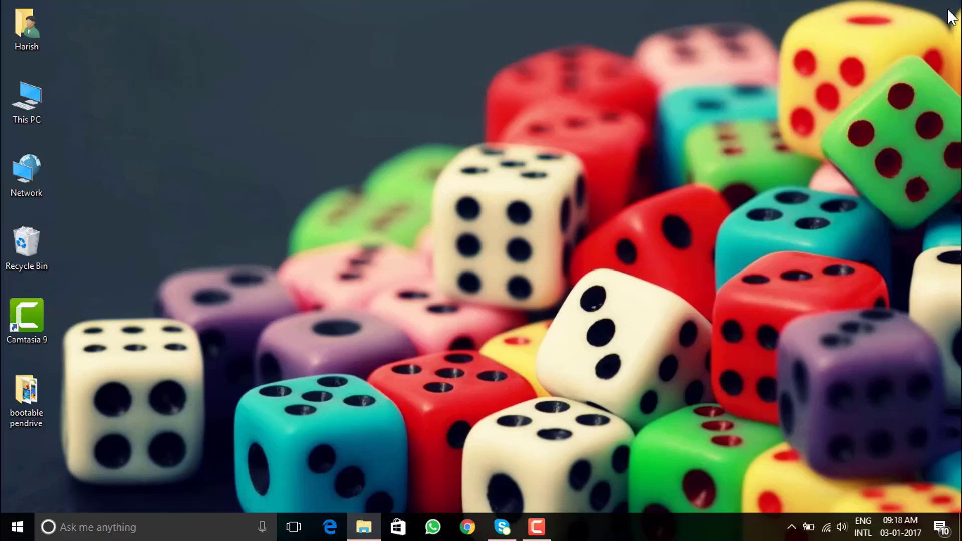
left_click(12, 534)
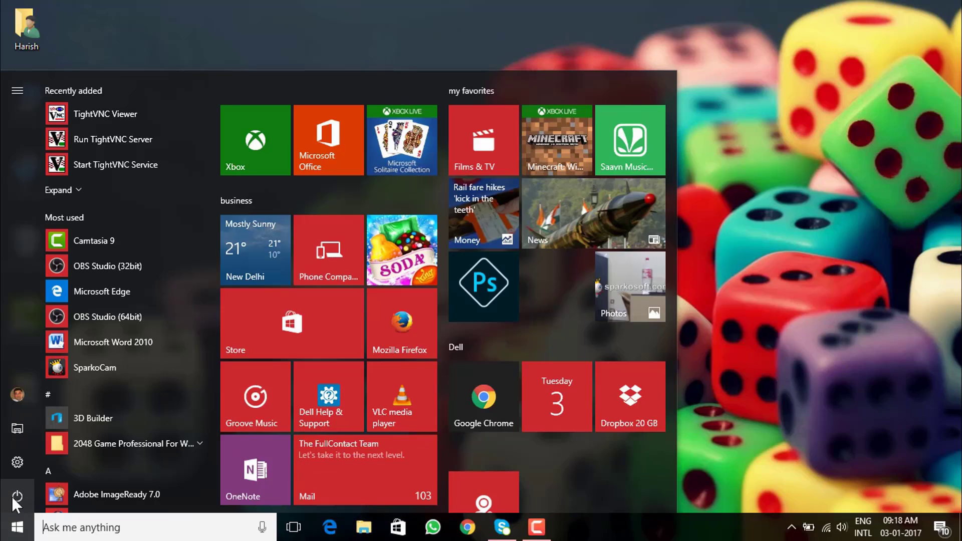
left_click(17, 463)
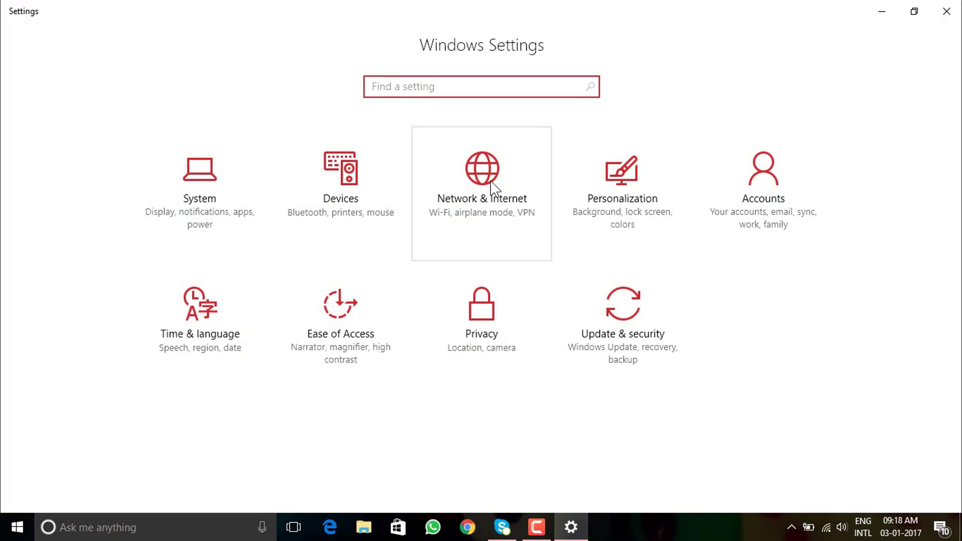
left_click(491, 187)
scroll(489, 189, "down", 1)
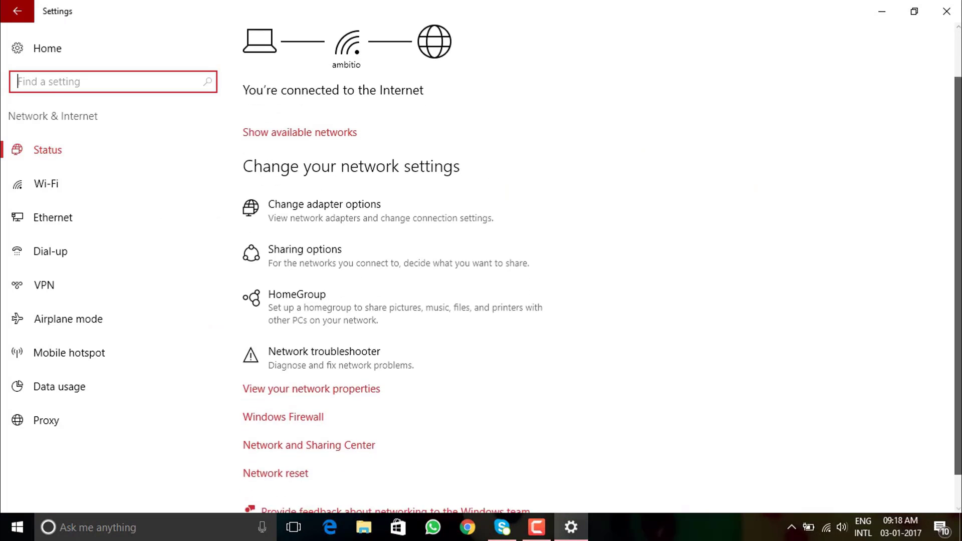
scroll(655, 362, "down", 1)
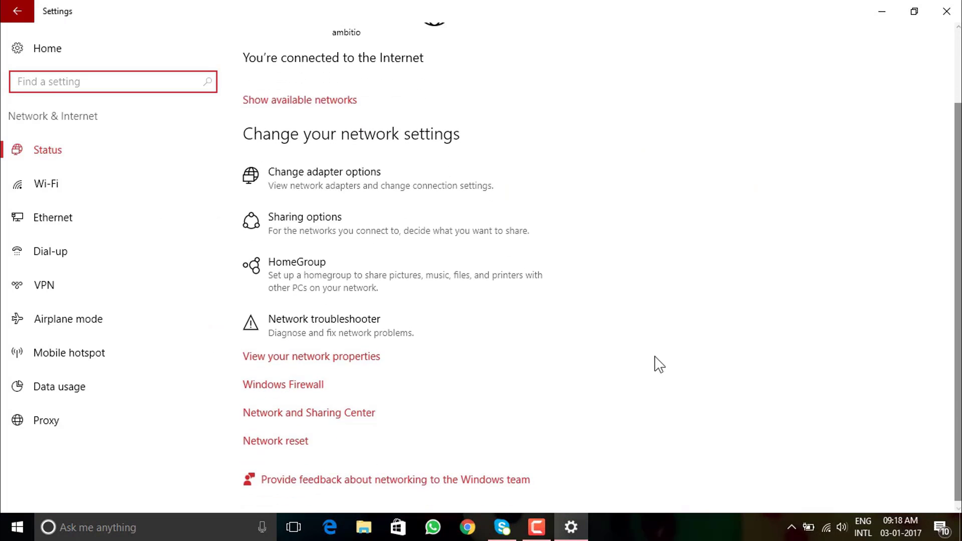
left_click(362, 415)
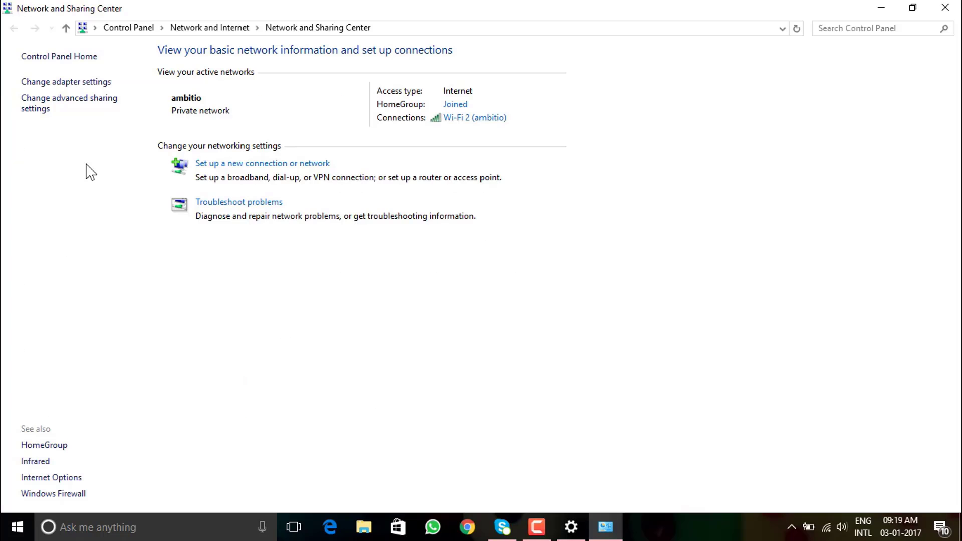
Open Change advanced sharing settings and collapse the Private (current profile) section
left_click(90, 105)
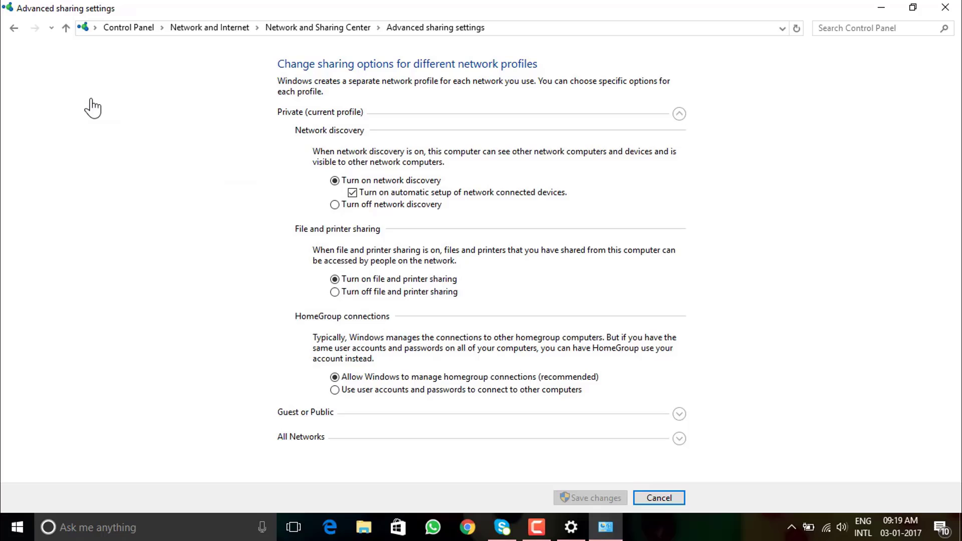
left_click(526, 113)
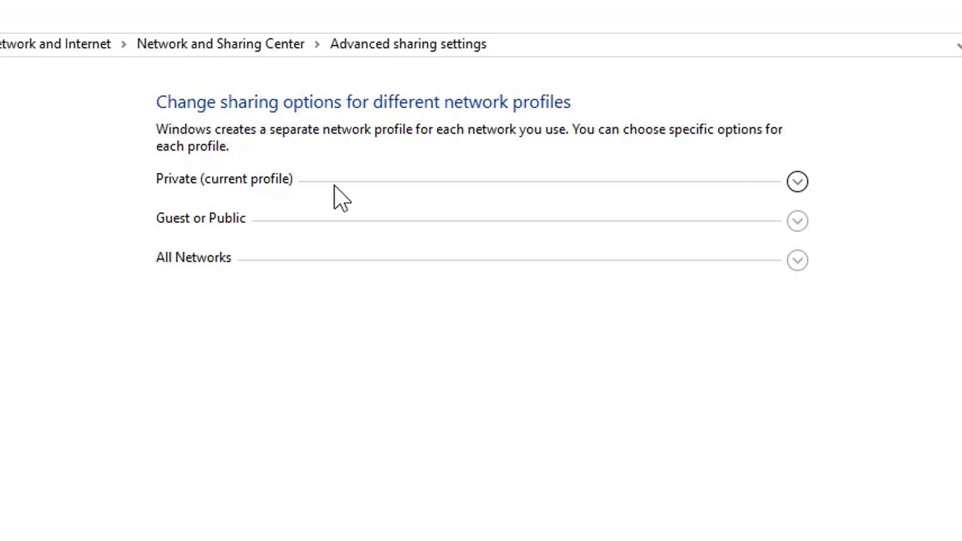
Expand the Guest or Public profile, showing network discovery and file sharing both off
left_click(797, 181)
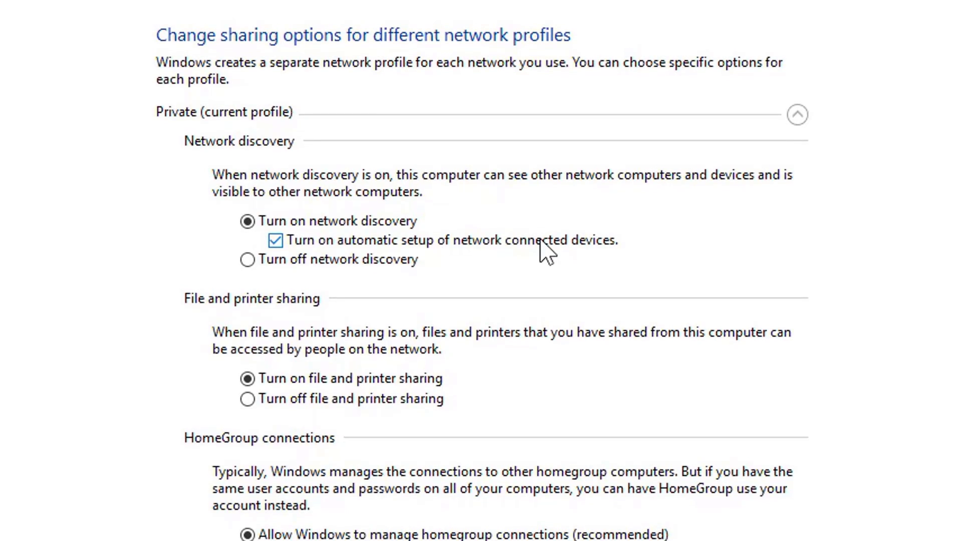
left_click(798, 115)
left_click(796, 155)
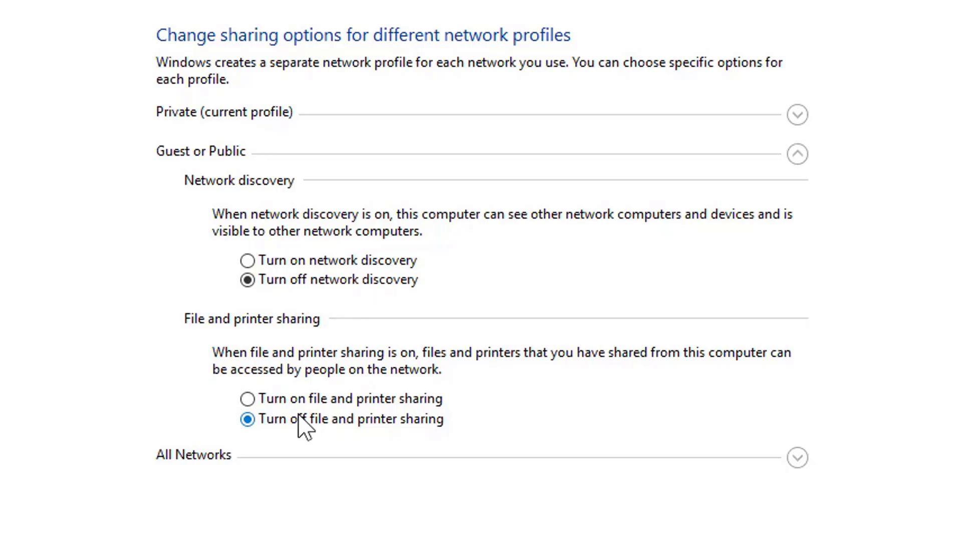
Under All Networks, keep Public folder sharing on and select Turn off password protected sharing
left_click(797, 154)
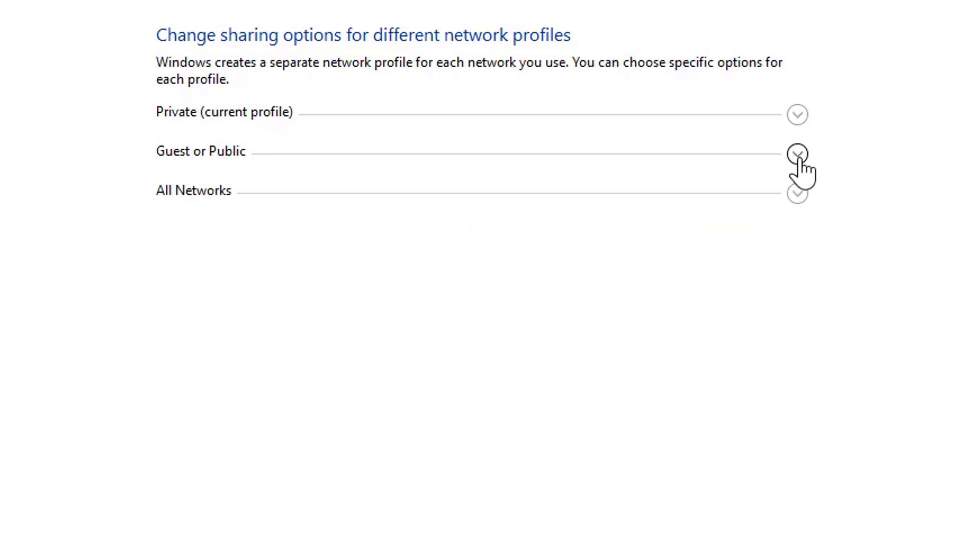
left_click(790, 198)
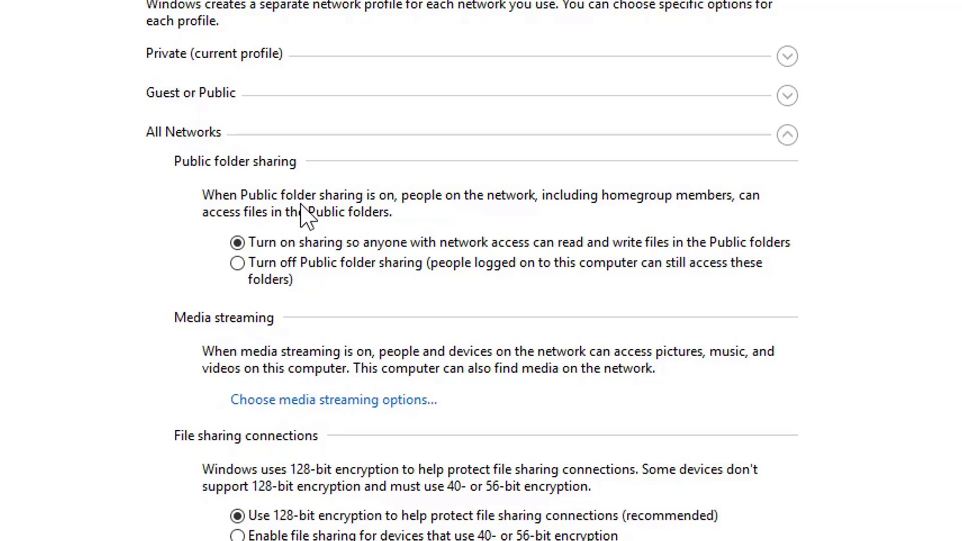
left_click(240, 269)
left_click(237, 243)
scroll(237, 245, "down", 5)
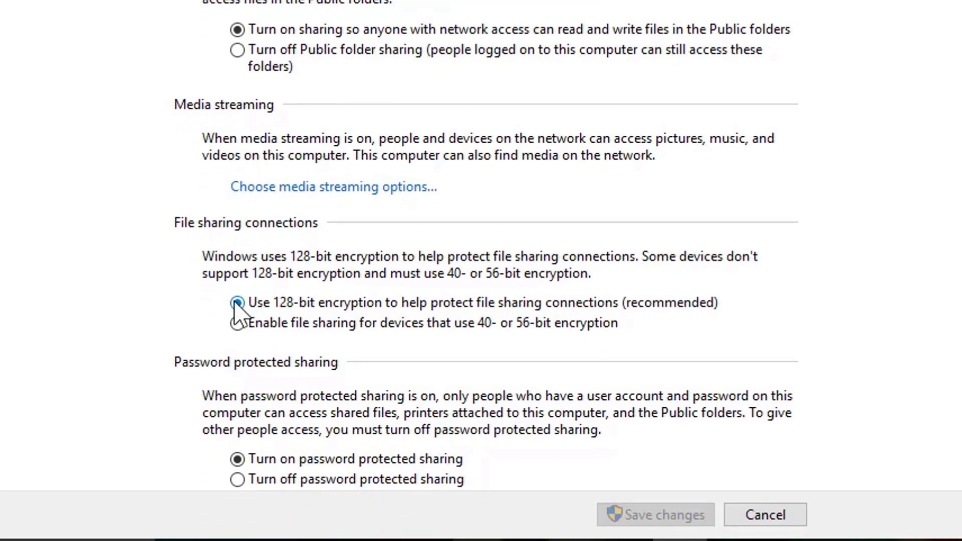
scroll(486, 244, "down", 1)
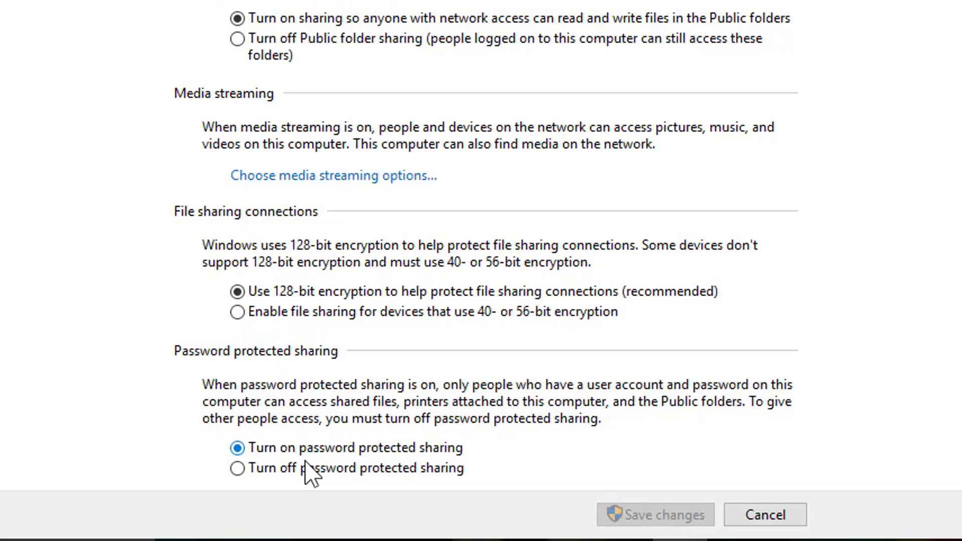
left_click(239, 469)
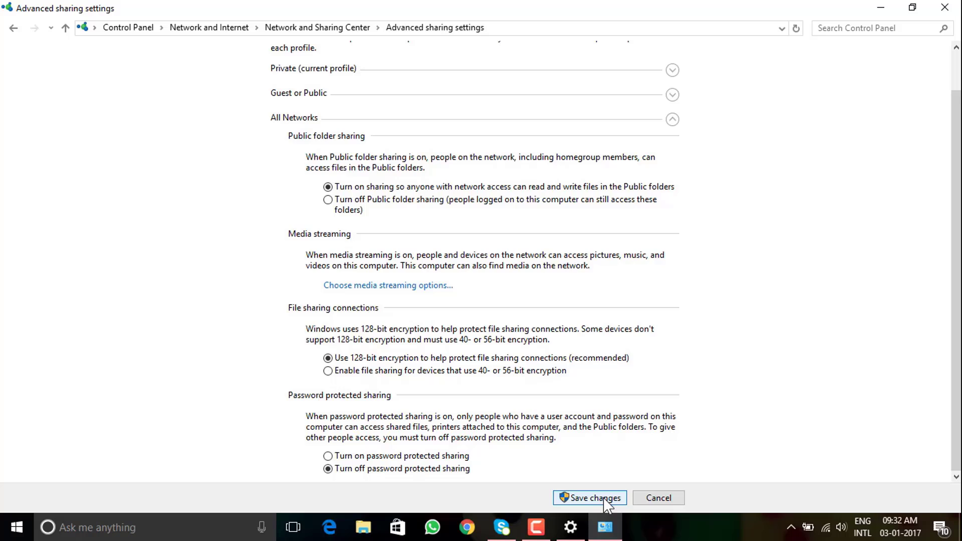
Save the sharing settings changes and open the Test folder's Sharing properties
left_click(605, 499)
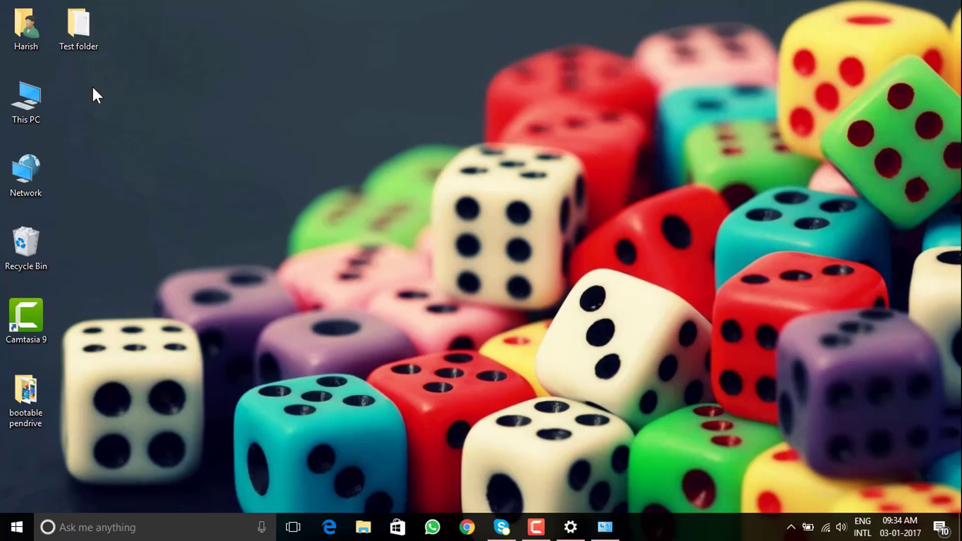
right_click(80, 29)
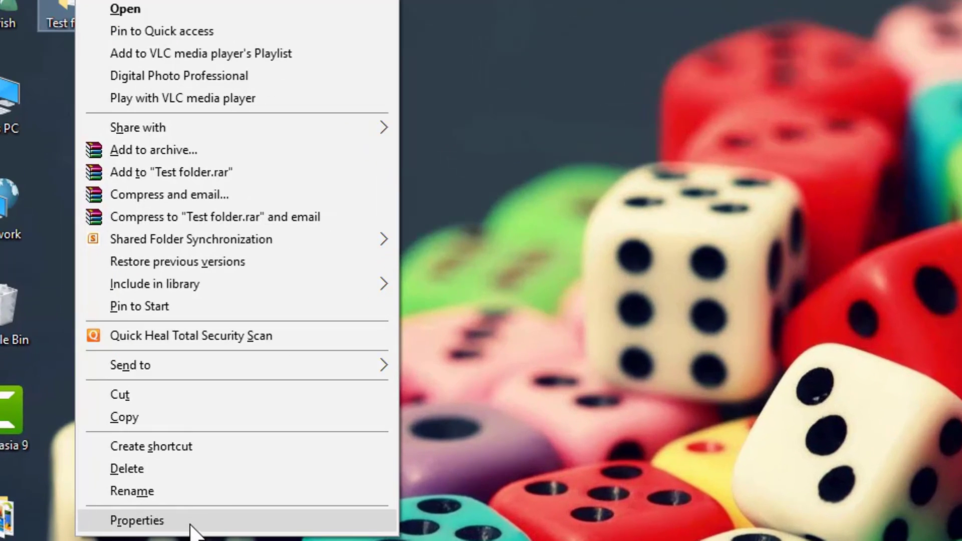
left_click(198, 495)
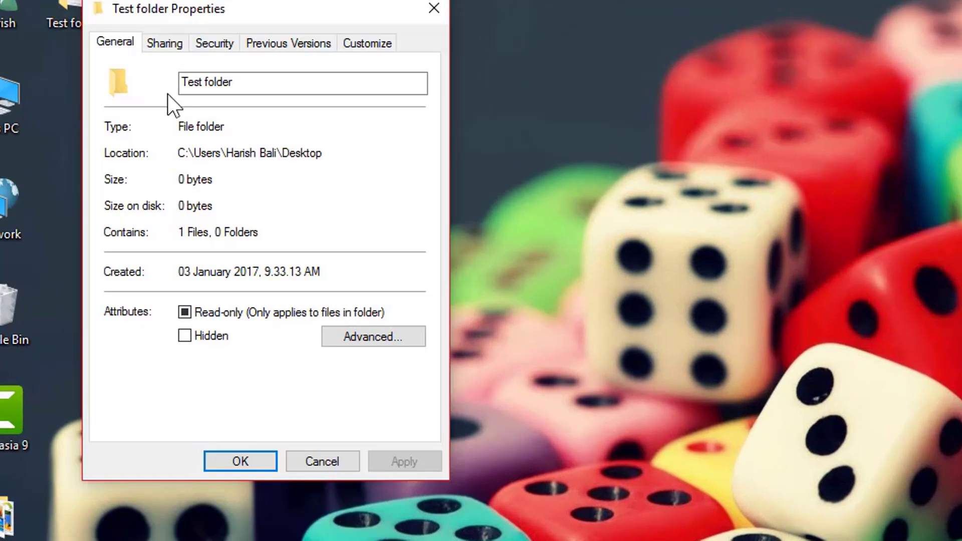
left_click(170, 47)
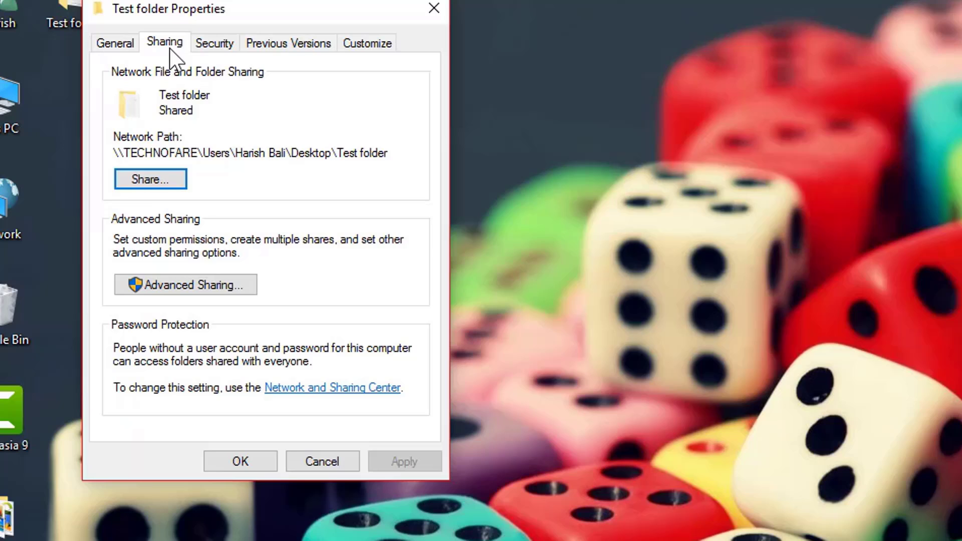
Share the Test folder with Everyone at Read permission
left_click(181, 178)
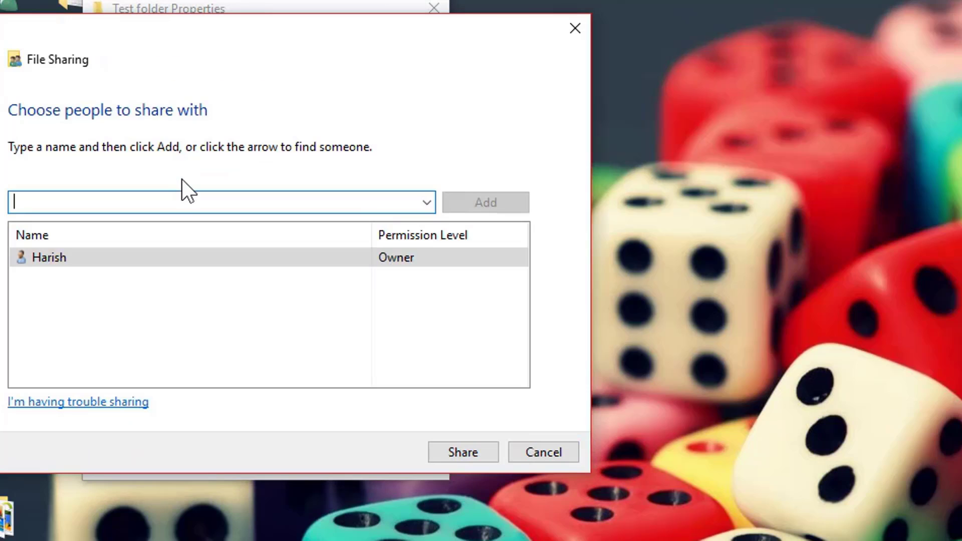
left_click(425, 203)
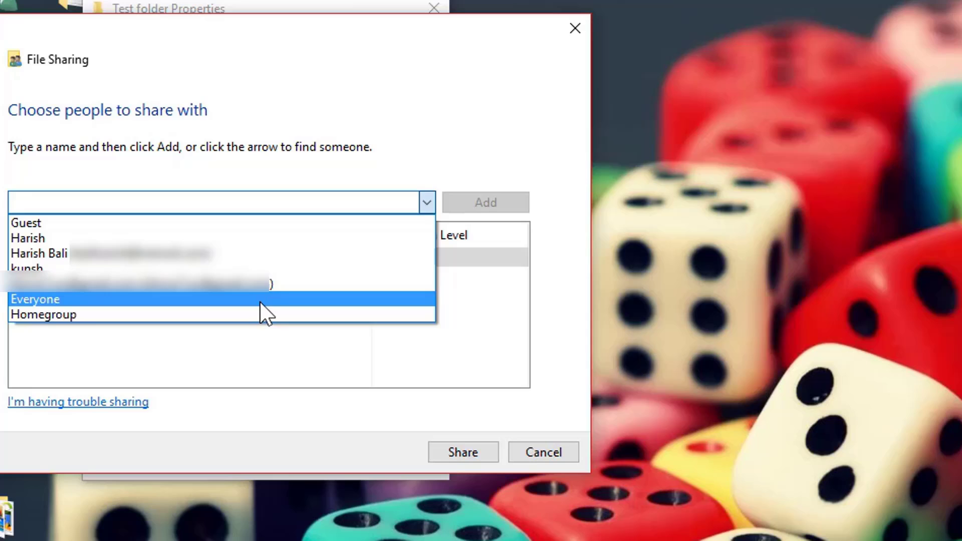
left_click(260, 299)
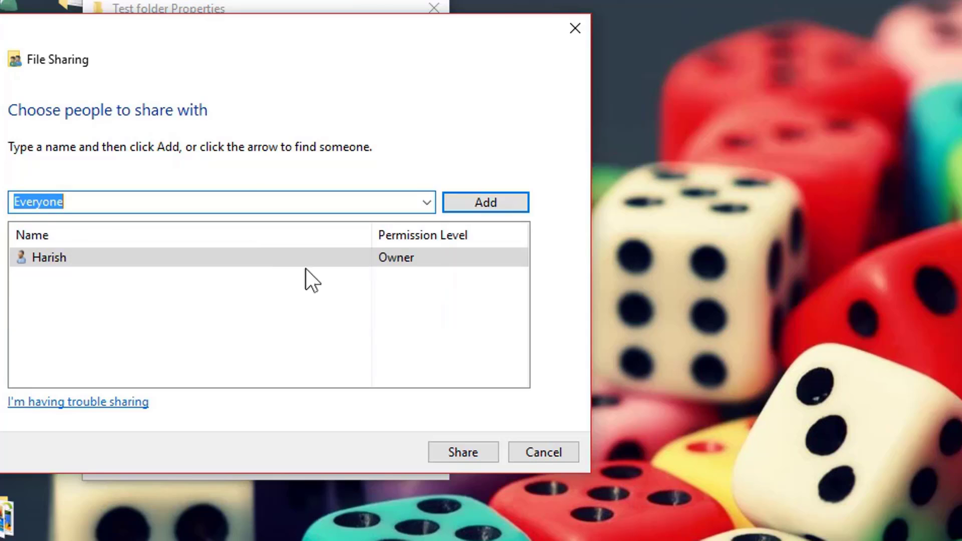
left_click(507, 197)
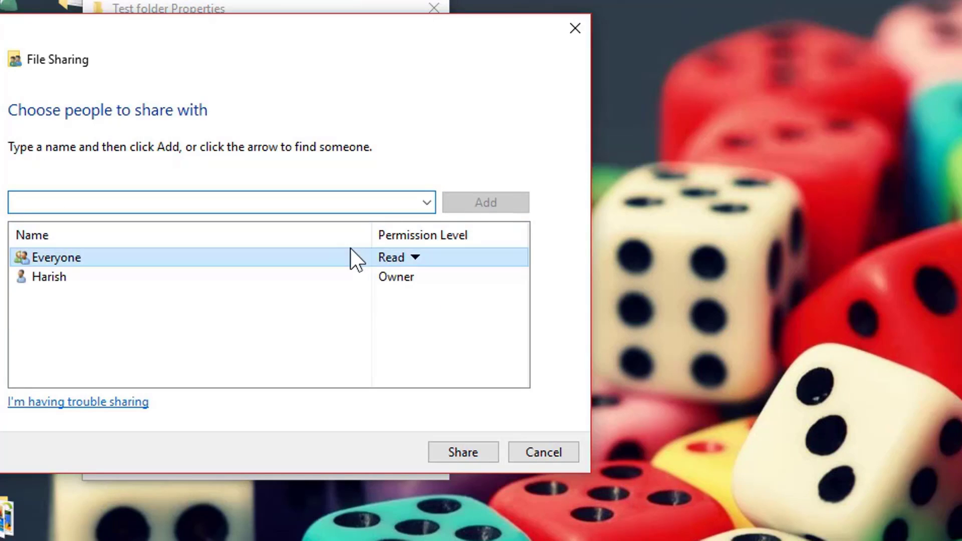
left_click(414, 254)
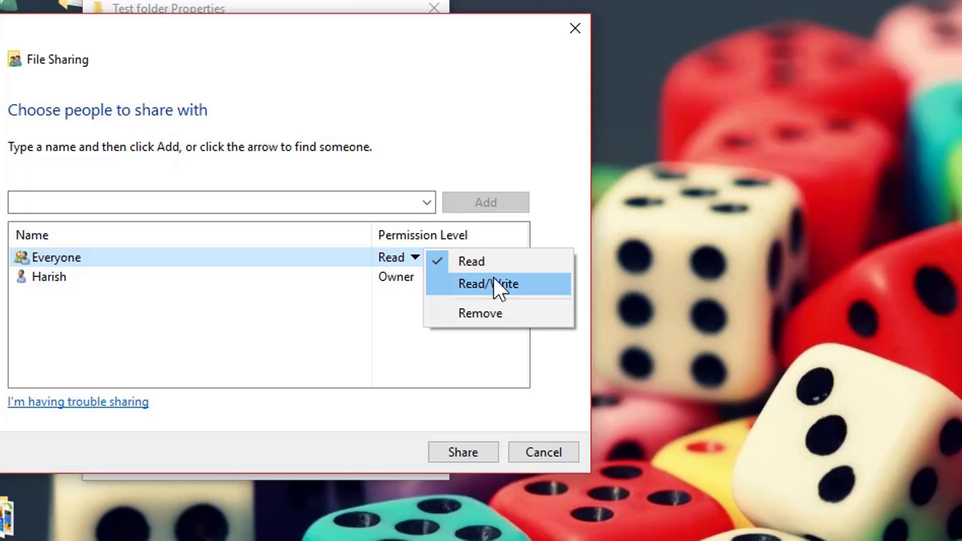
left_click(488, 259)
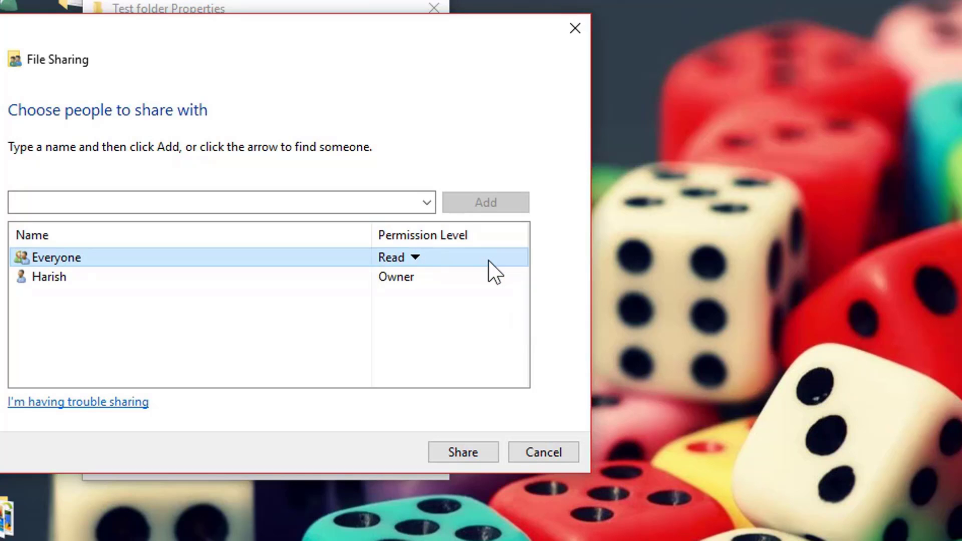
left_click(463, 453)
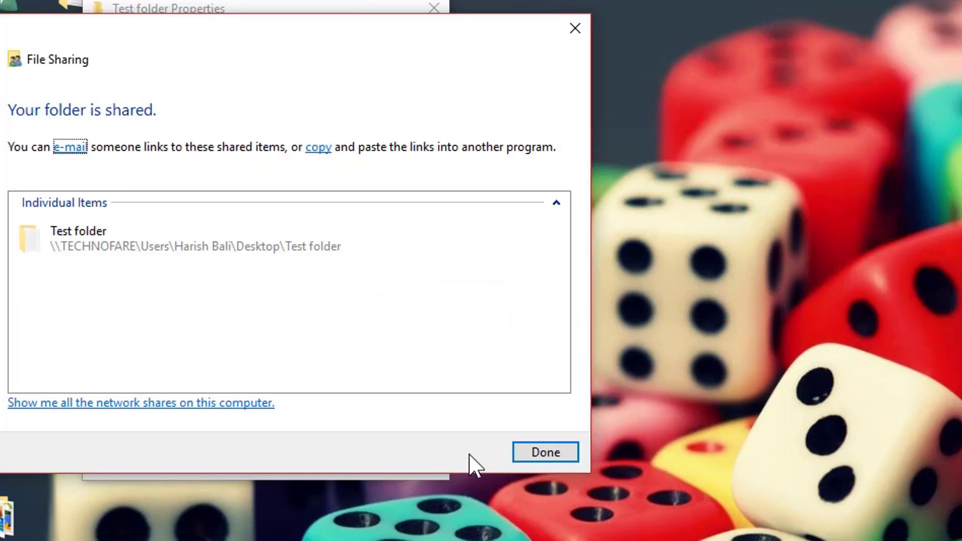
left_click(543, 456)
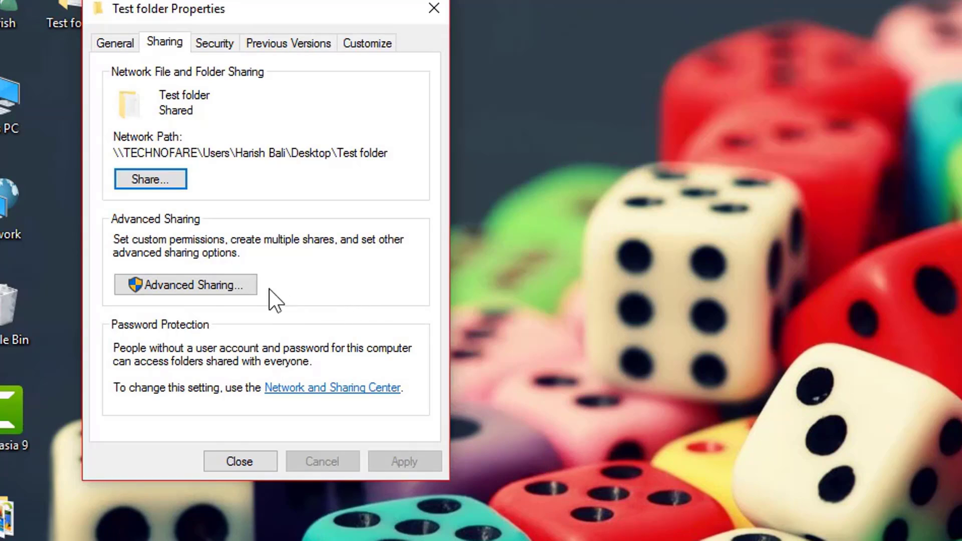
Enable Share this folder in Advanced Sharing for Test folder, apply it, and close Properties
left_click(216, 283)
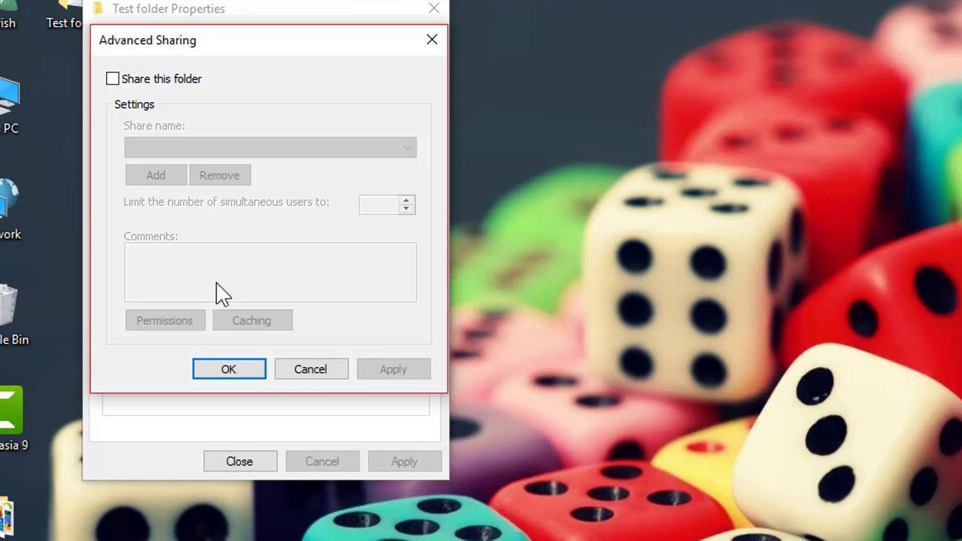
left_click(113, 79)
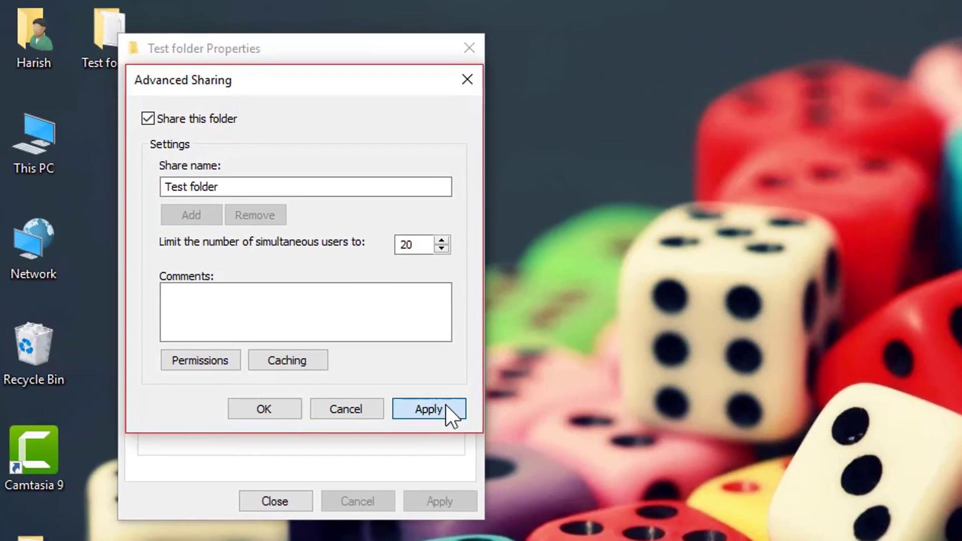
left_click(403, 369)
left_click(283, 412)
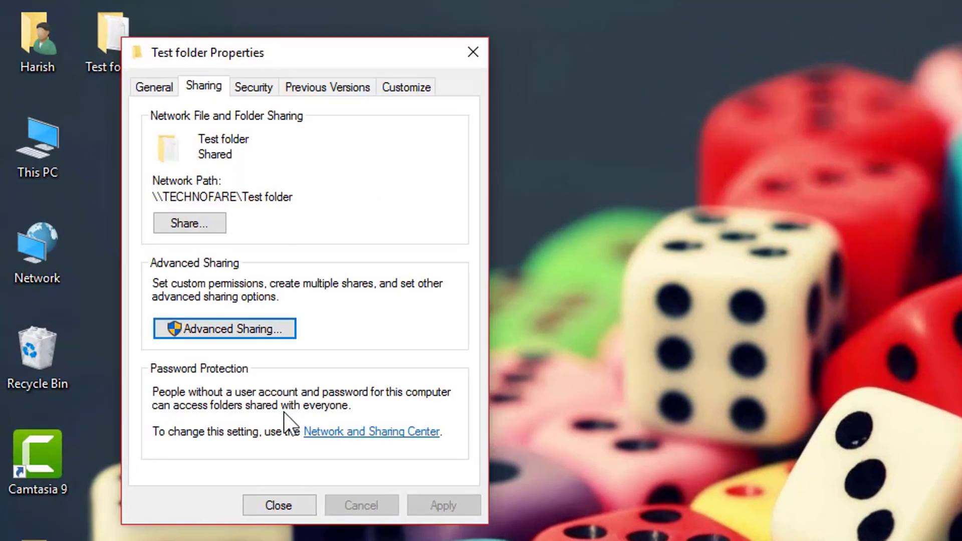
left_click(294, 503)
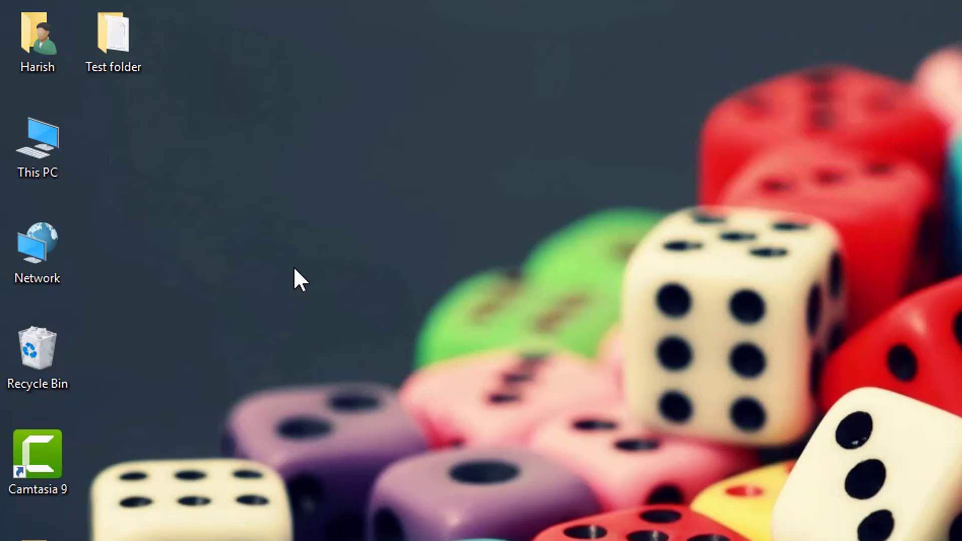
Open This PC's Properties to check the computer name Technofare in workgroup WORKGROUP
right_click(36, 157)
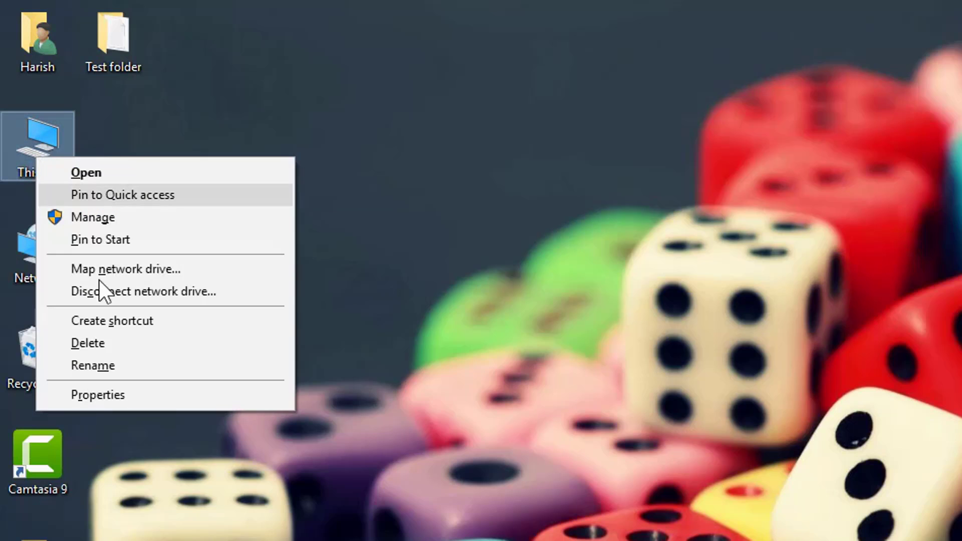
left_click(126, 394)
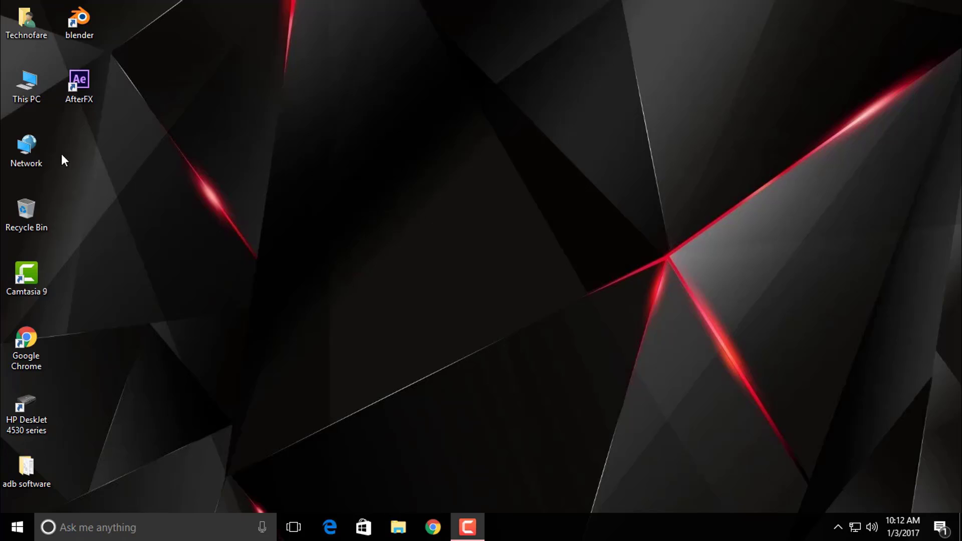
Browse the Network computers ASUS-PC and TECHNOFARE, opening the Technofare test document in Test folder
double_click(27, 151)
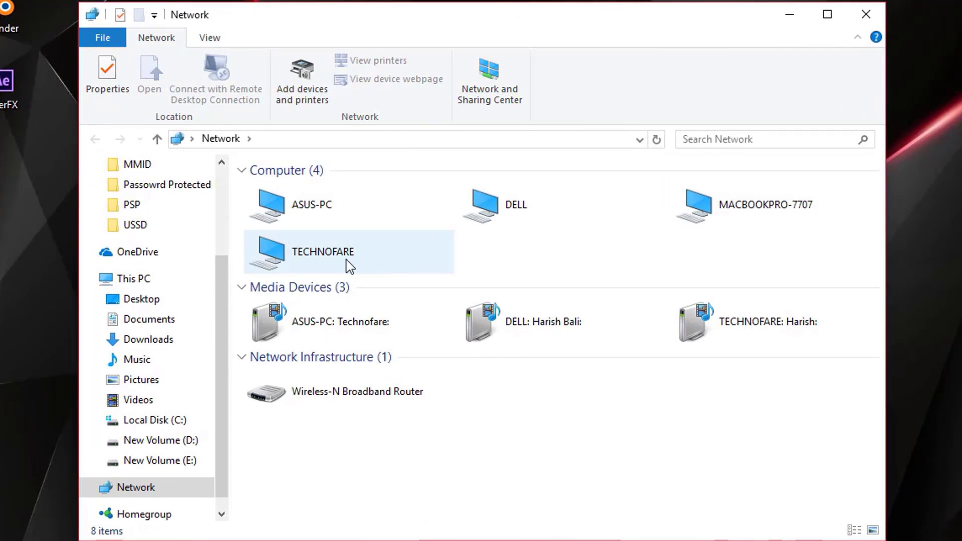
double_click(350, 210)
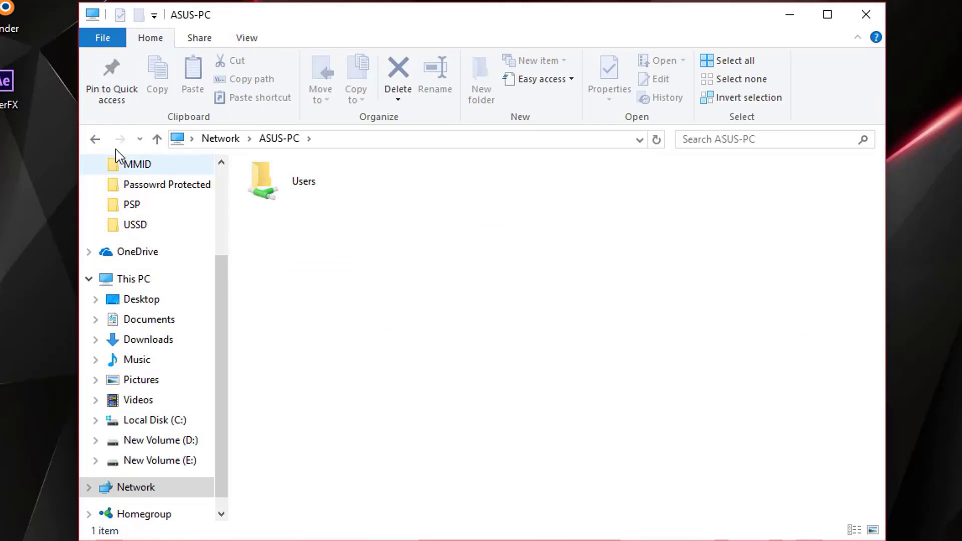
left_click(94, 139)
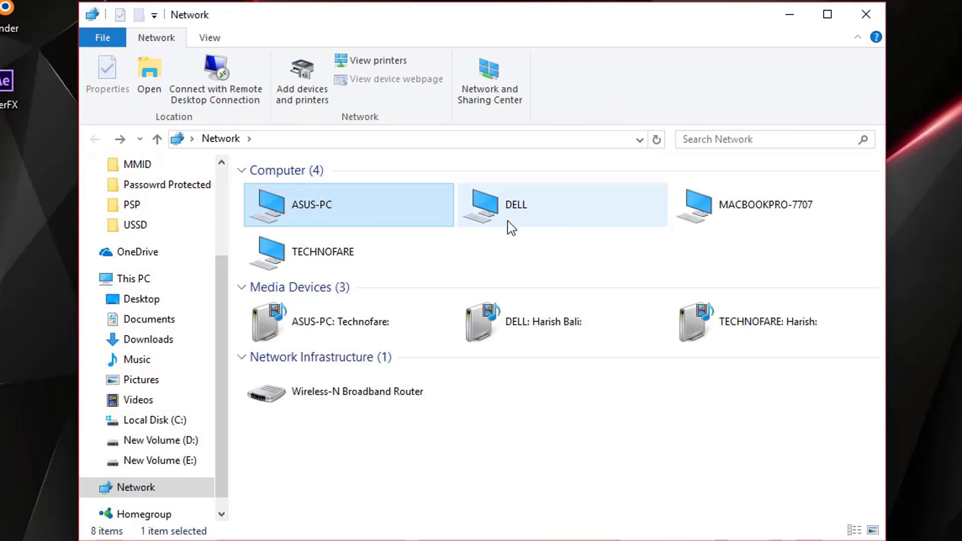
double_click(351, 258)
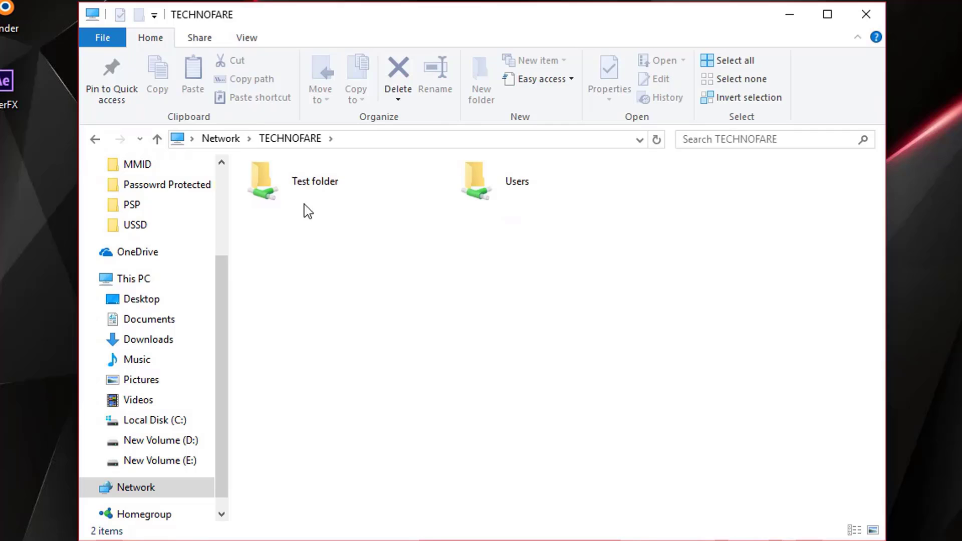
double_click(328, 199)
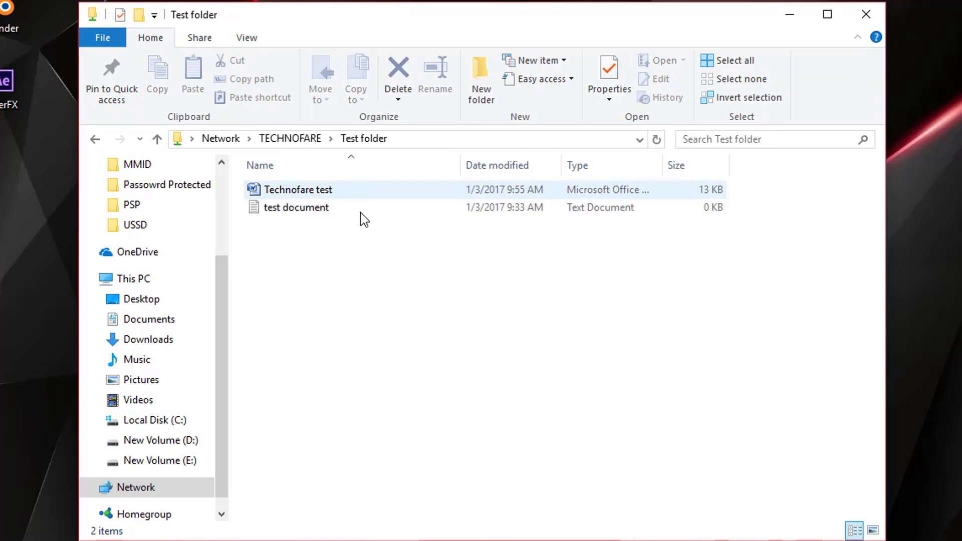
left_click(321, 196)
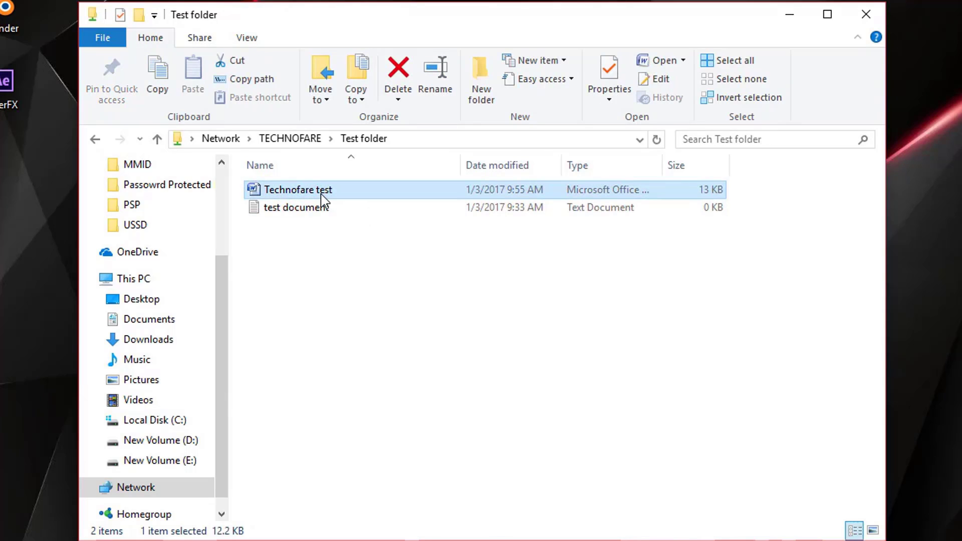
double_click(321, 196)
left_click(96, 140)
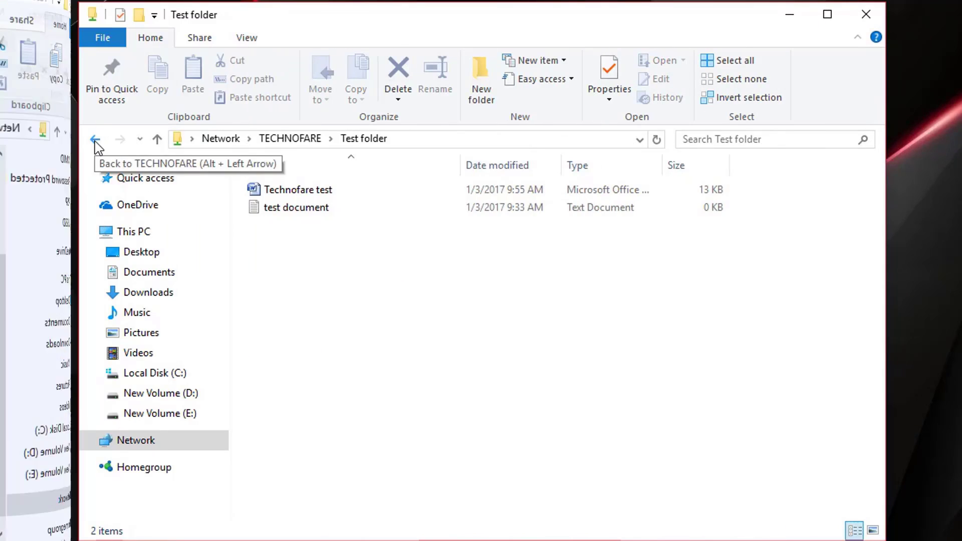
left_click(95, 141)
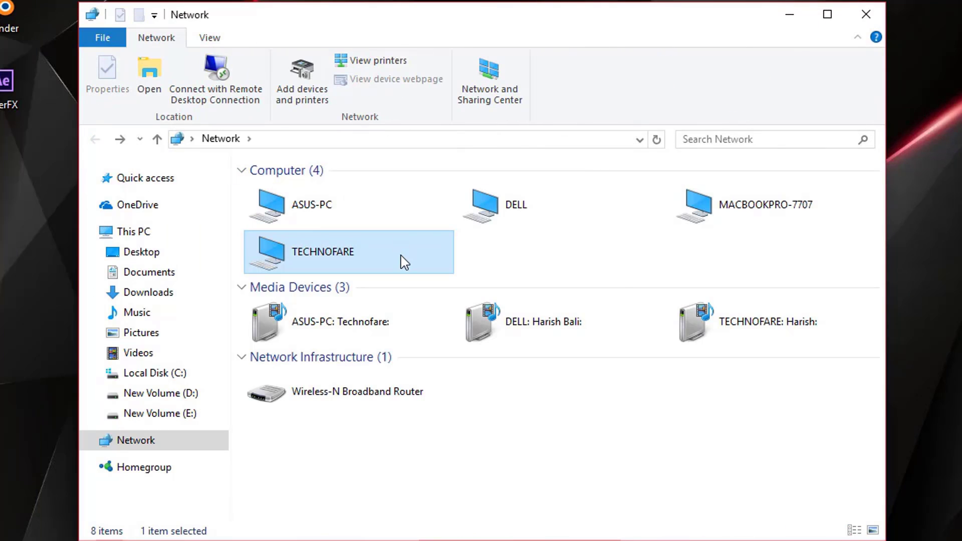
Connect to MACBOOKPRO-7707 by entering the Mac's user name and password
left_click(743, 208)
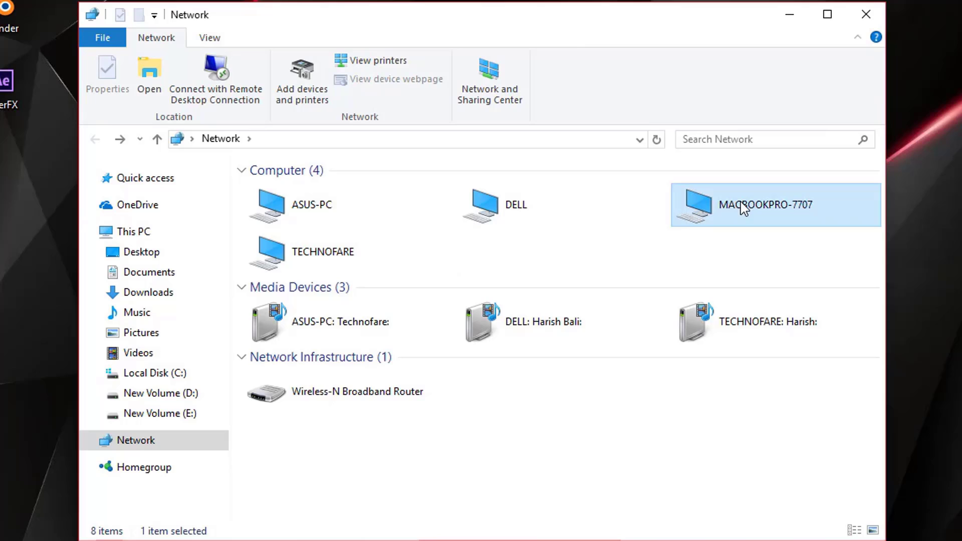
double_click(743, 208)
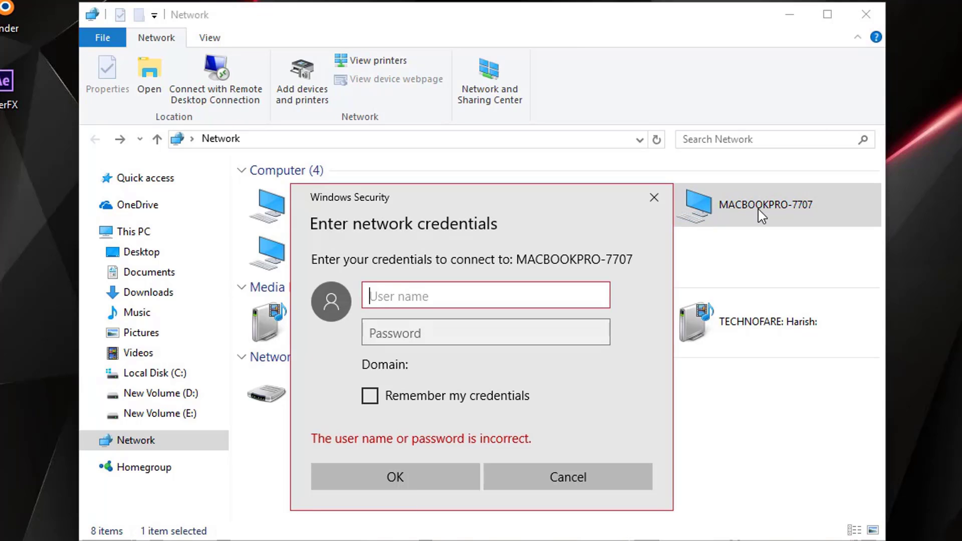
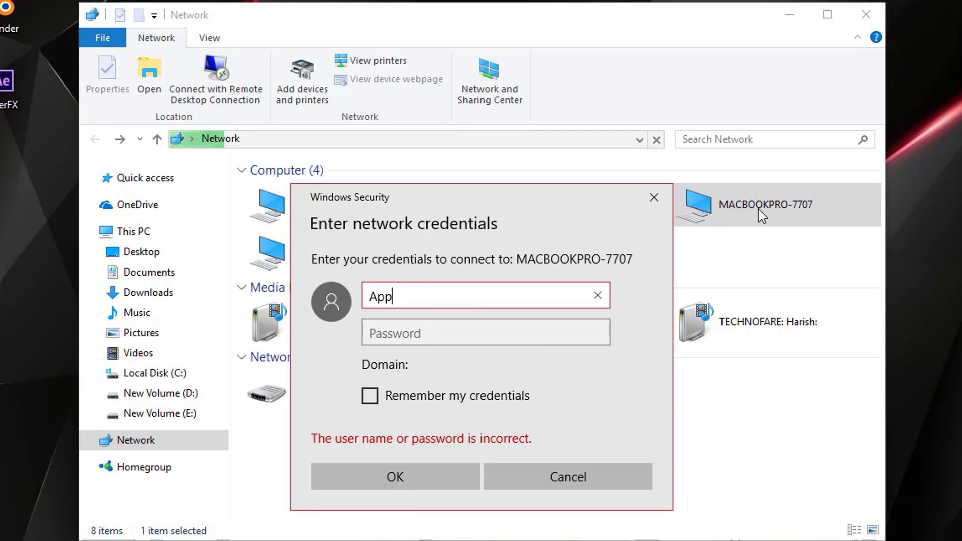
left_click(576, 325)
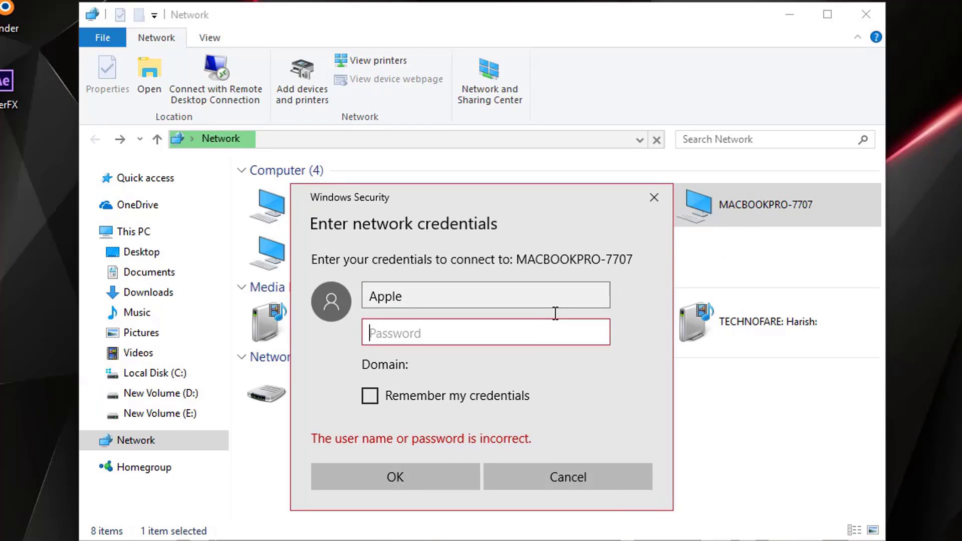
left_click(420, 477)
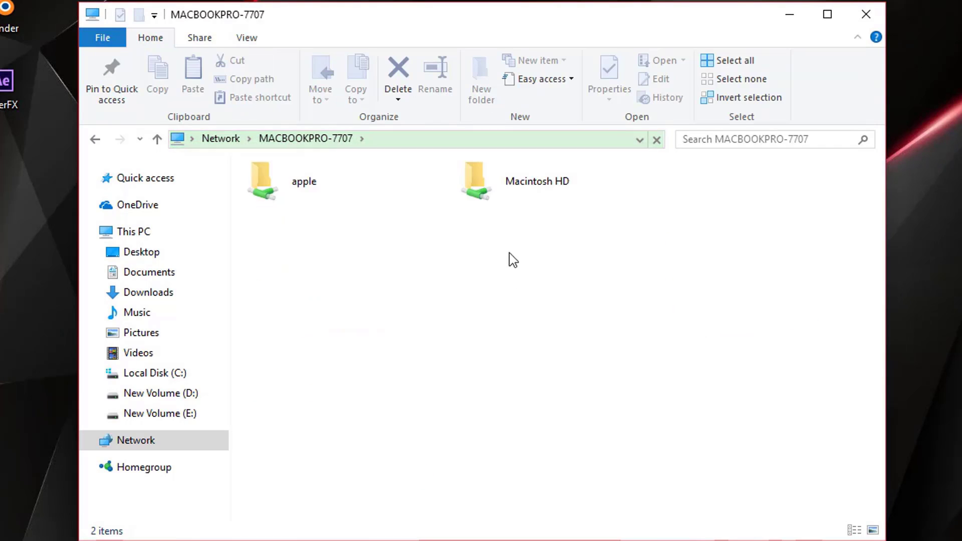
Open the Mac's apple share, then turn password protected sharing back on and save
double_click(323, 188)
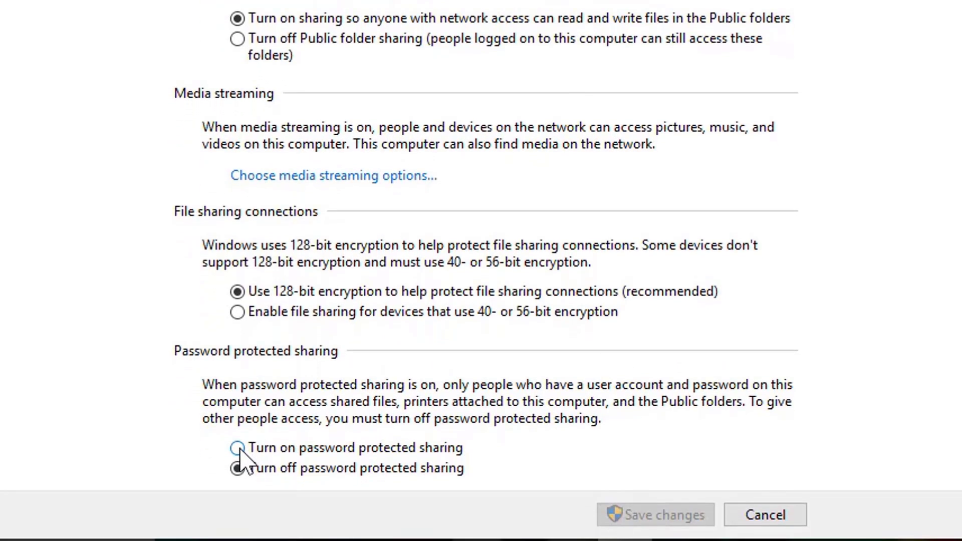
left_click(238, 448)
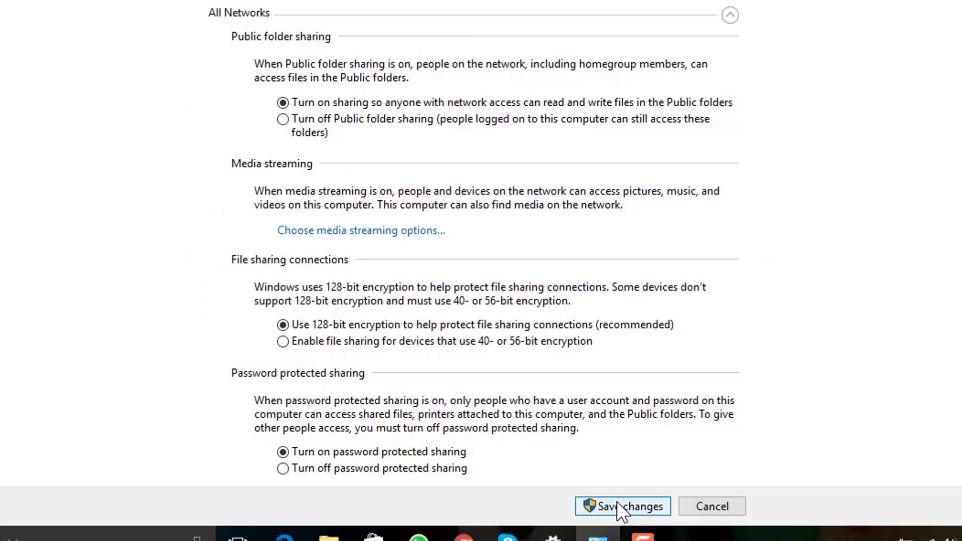
left_click(617, 501)
Close the open window and launch netplwiz to manage user accounts
left_click(948, 8)
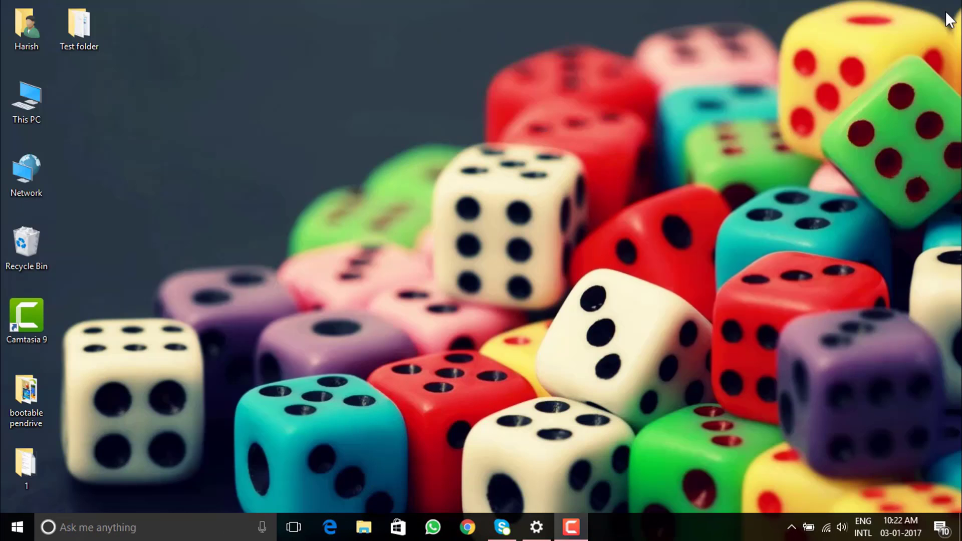
left_click(199, 527)
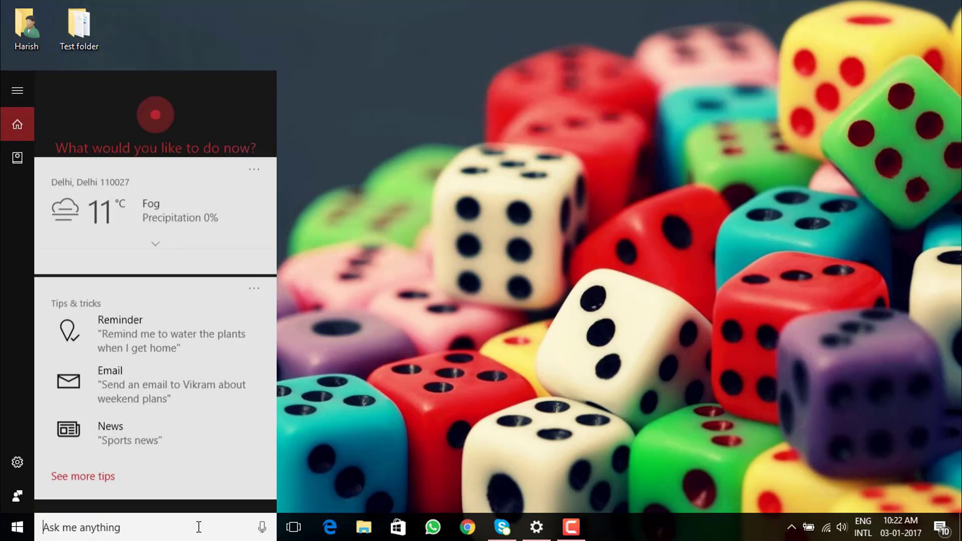
type("ne")
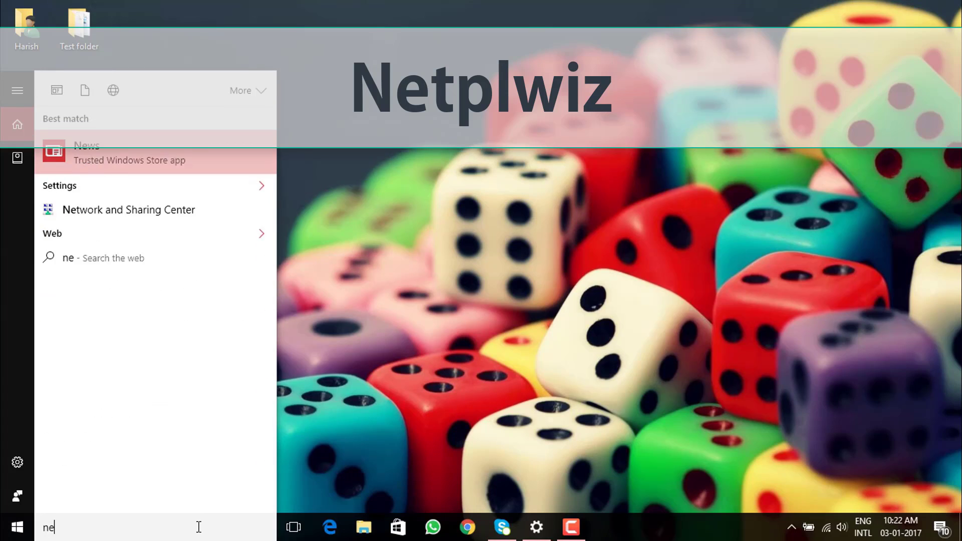
type("tplwiz")
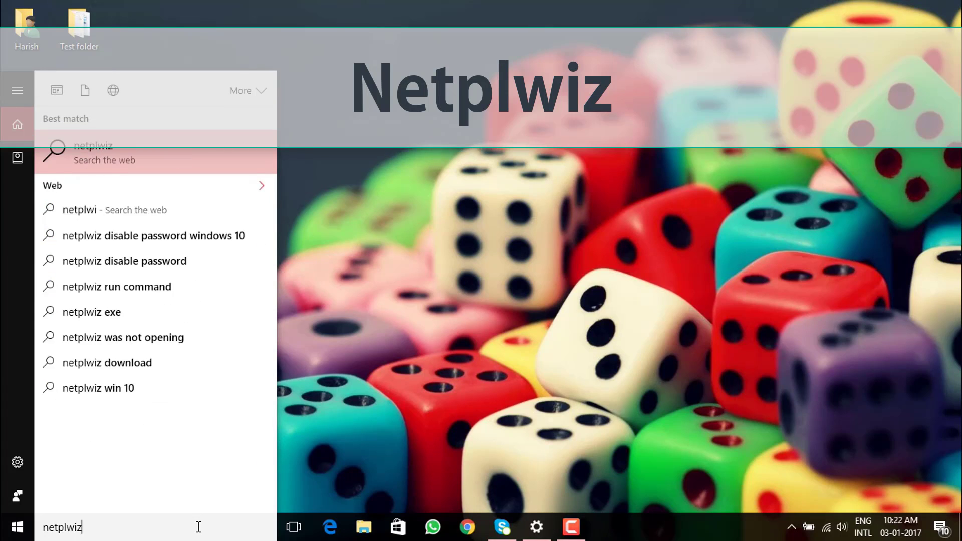
key("Return")
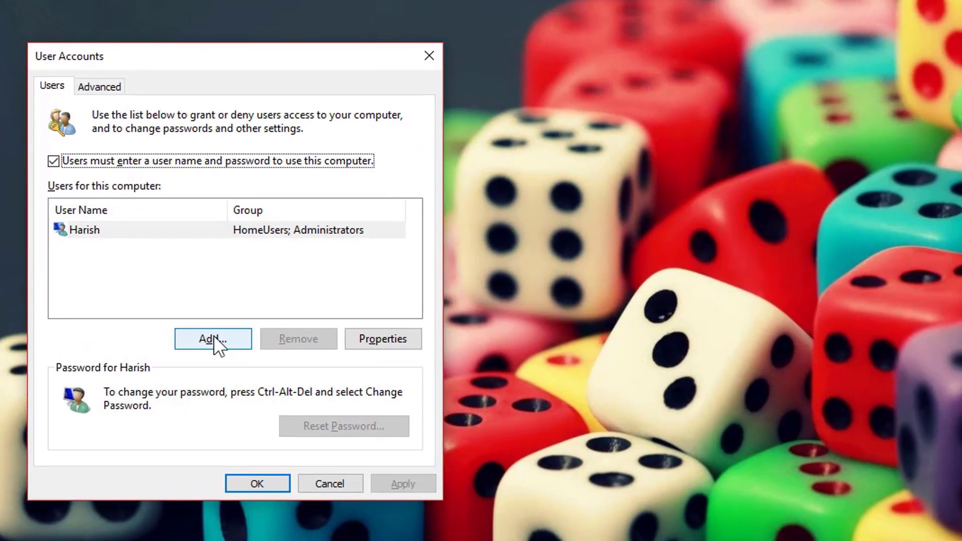
Add a local user account abc without a Microsoft account and close User Accounts
left_click(213, 335)
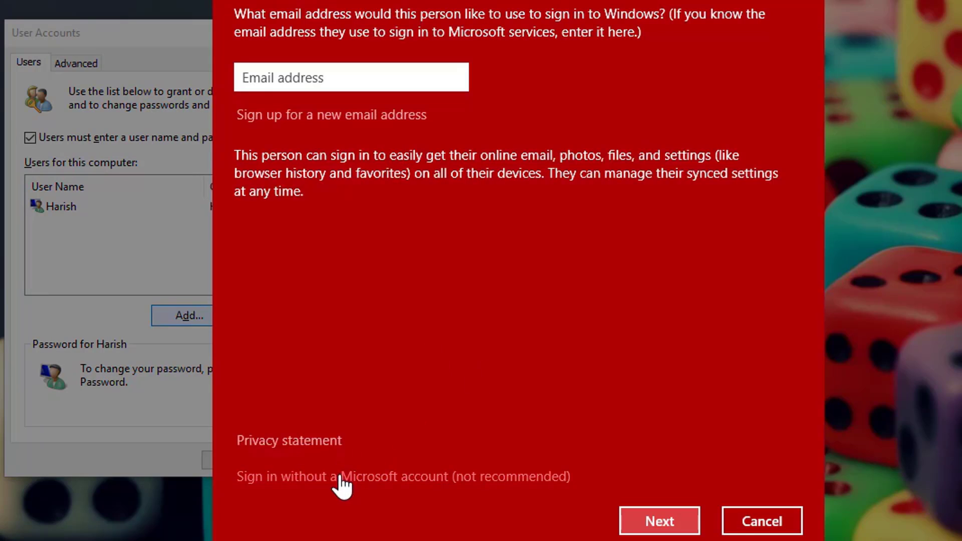
left_click(419, 479)
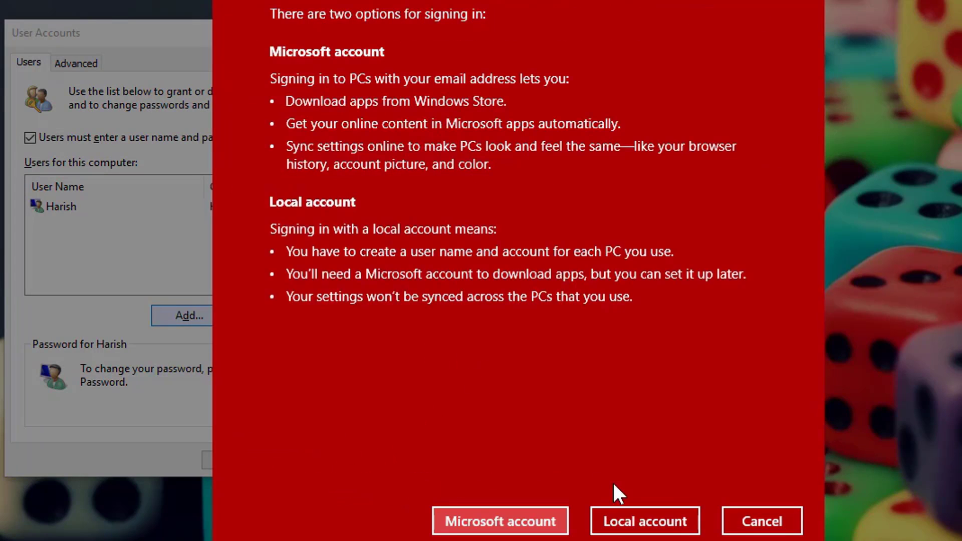
left_click(666, 524)
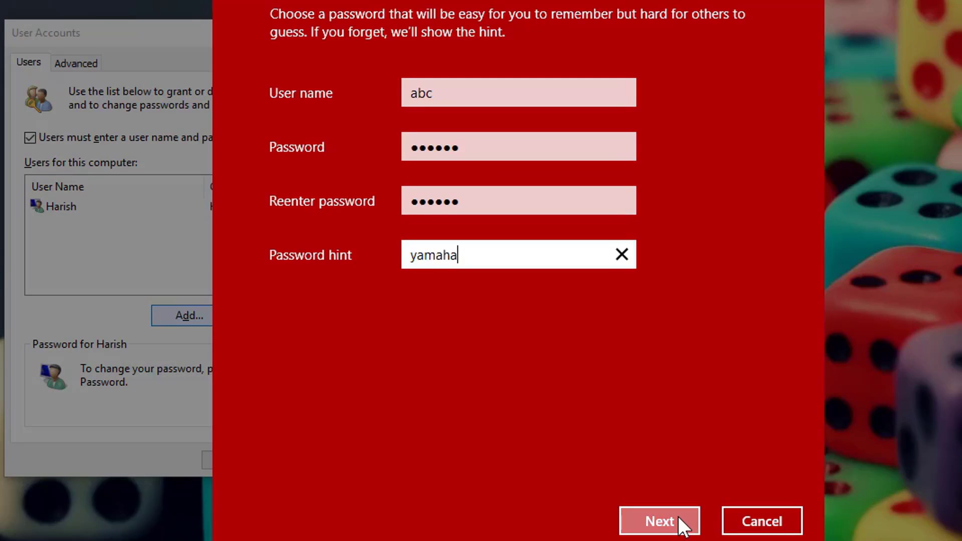
left_click(677, 517)
left_click(762, 521)
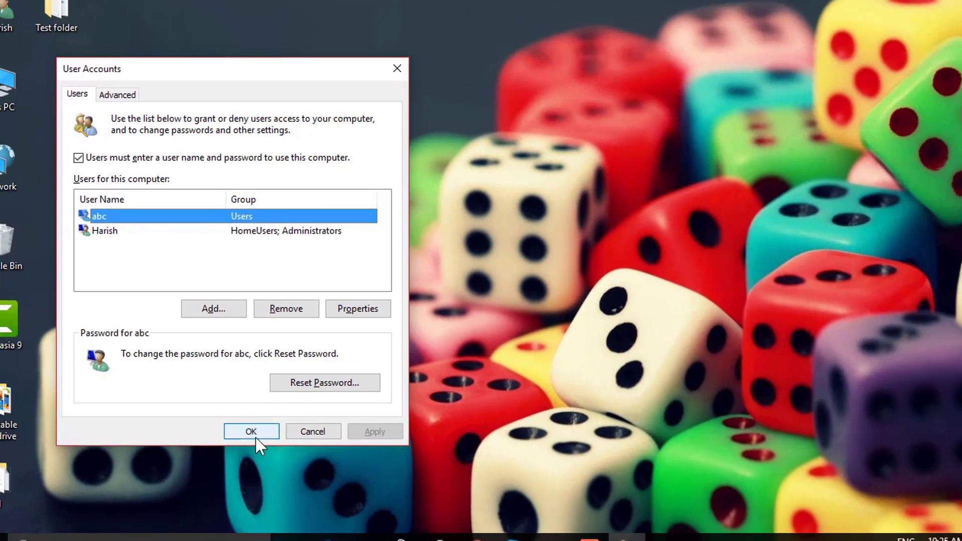
left_click(242, 460)
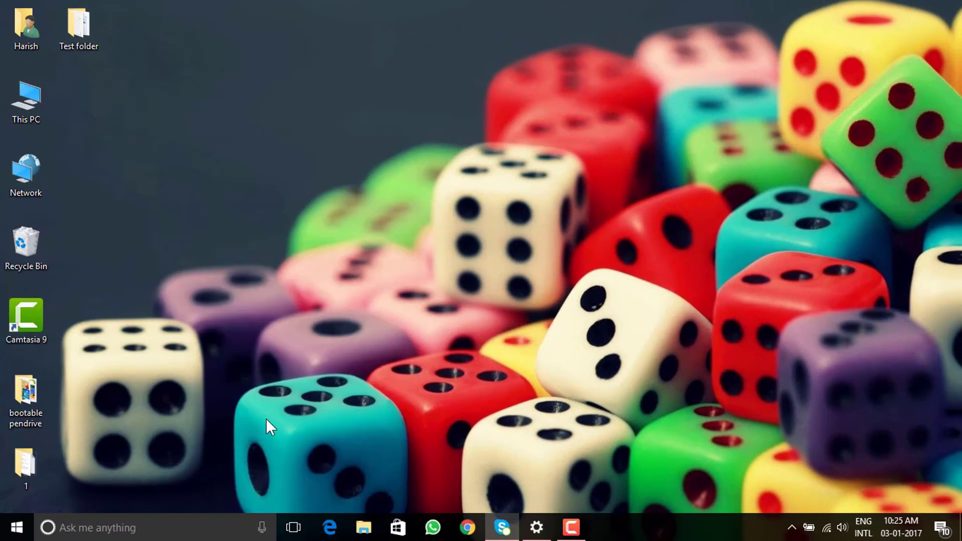
Create a new folder named abcd on the desktop and bring up its context menu
right_click(119, 121)
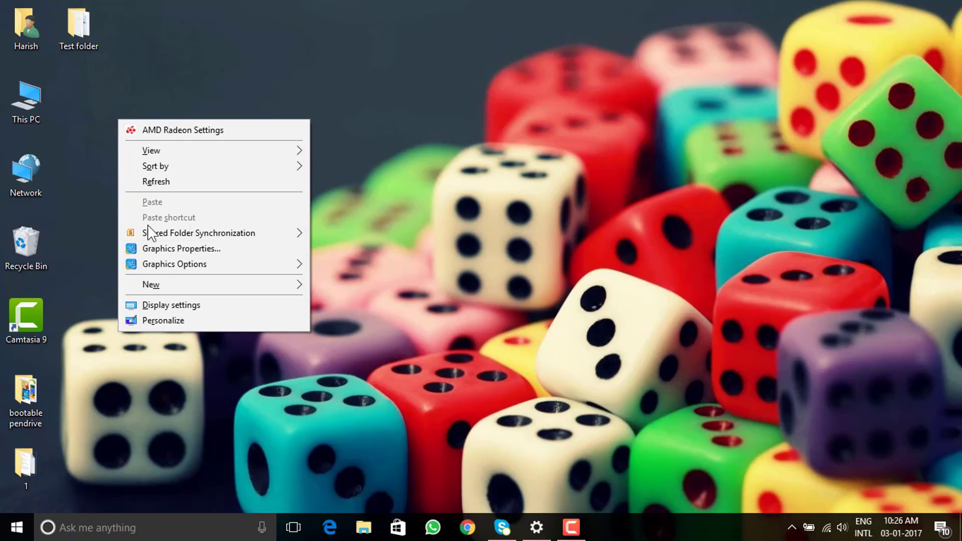
mouse_move(252, 288)
left_click(343, 286)
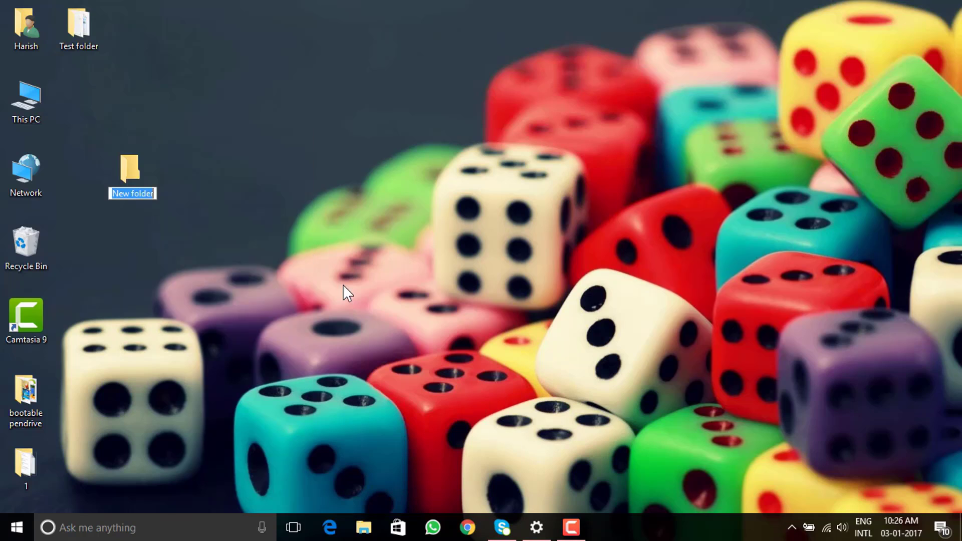
type("abcd")
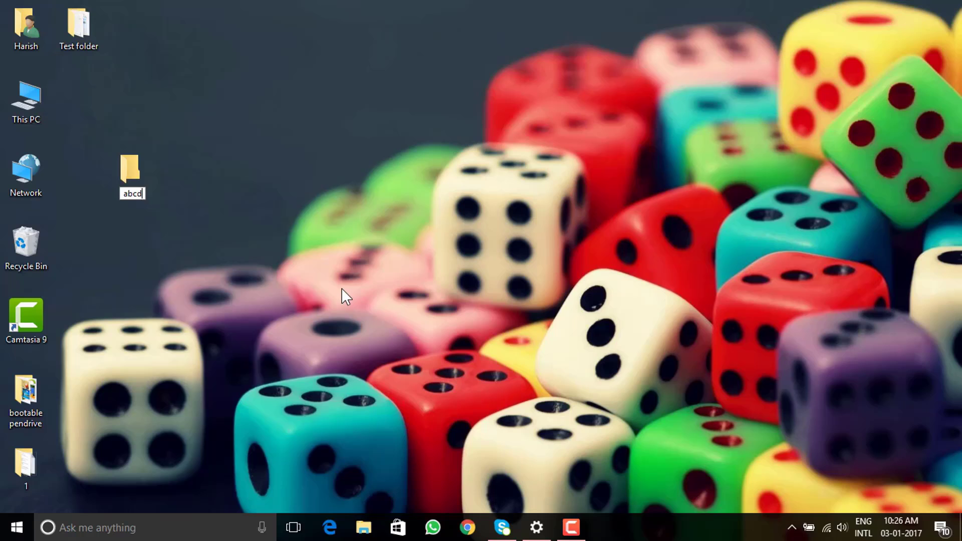
key("Return")
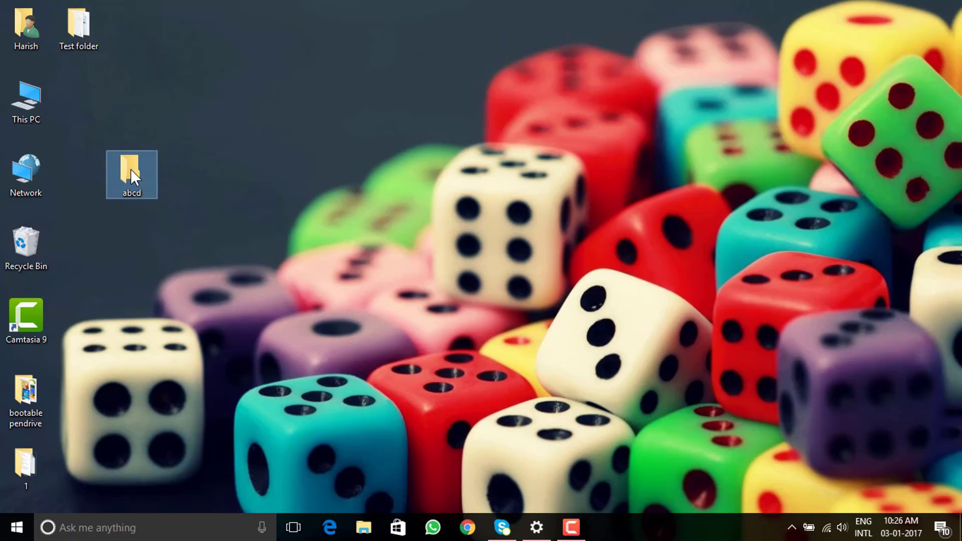
right_click(130, 169)
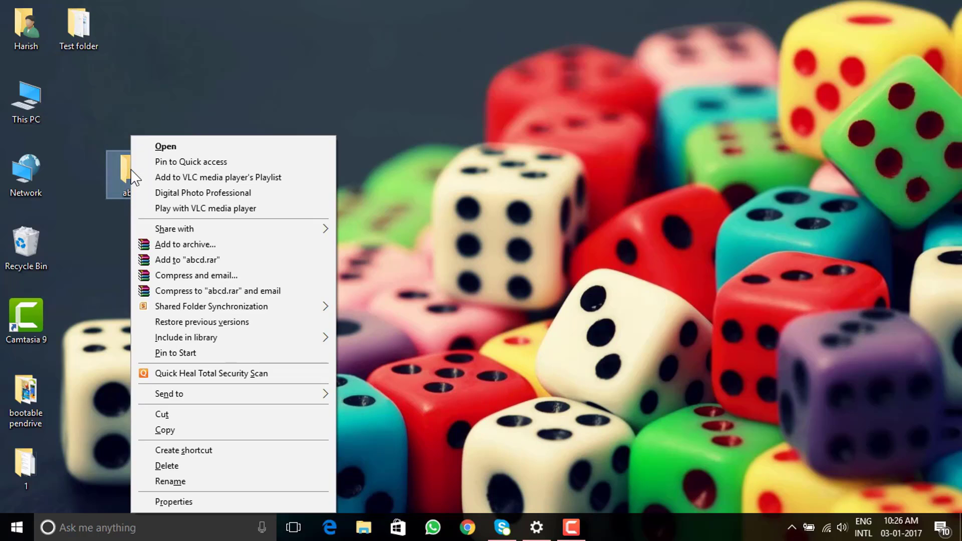
Share the abcd folder with user abc at Read permission from its Properties Sharing tab
left_click(199, 501)
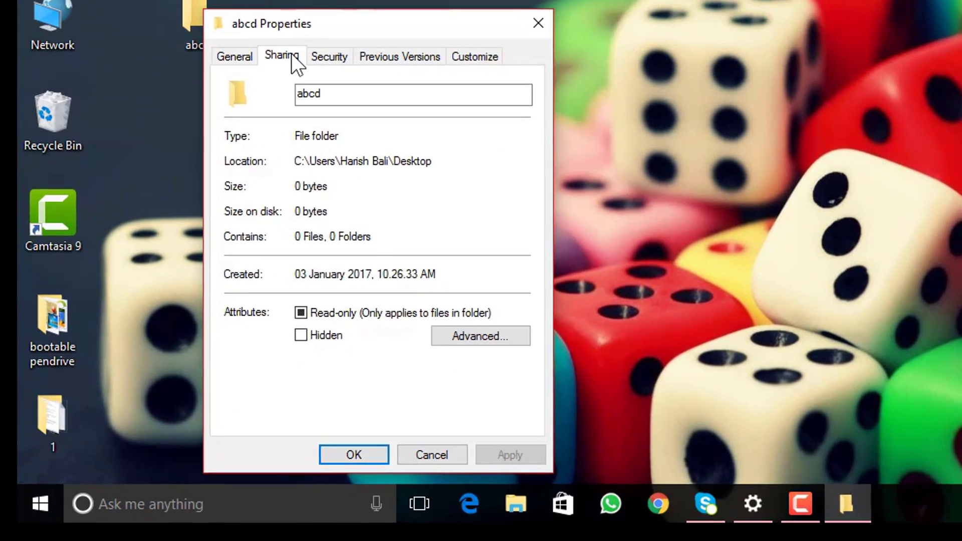
left_click(205, 180)
left_click(297, 179)
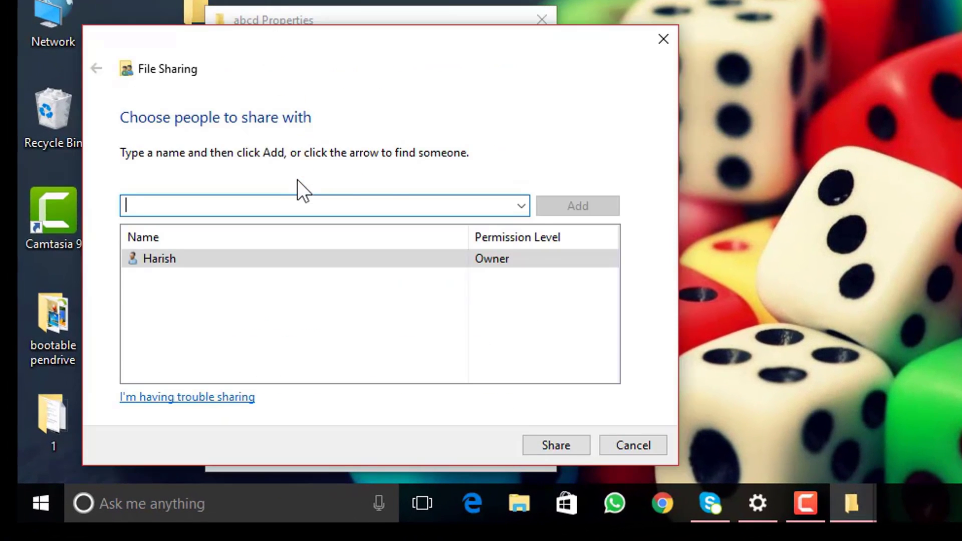
left_click(520, 205)
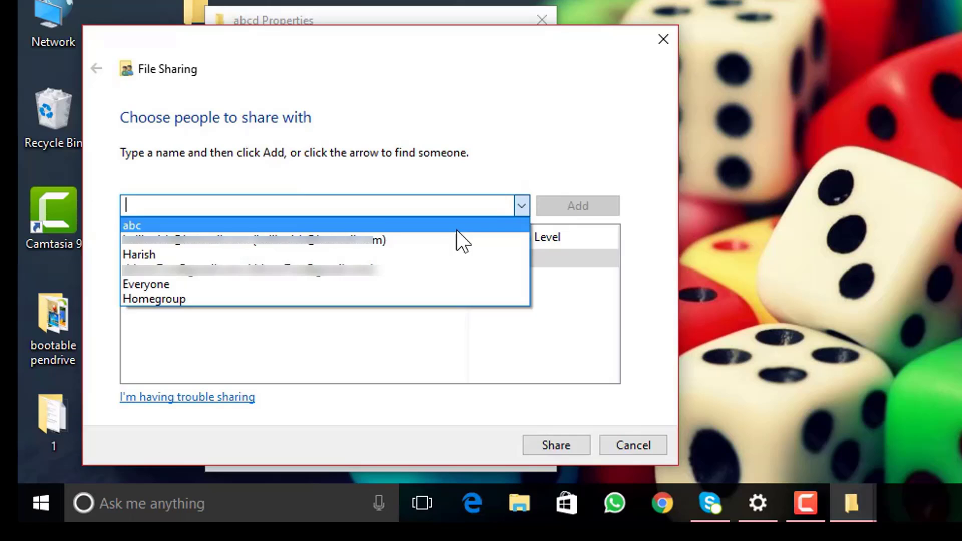
left_click(410, 231)
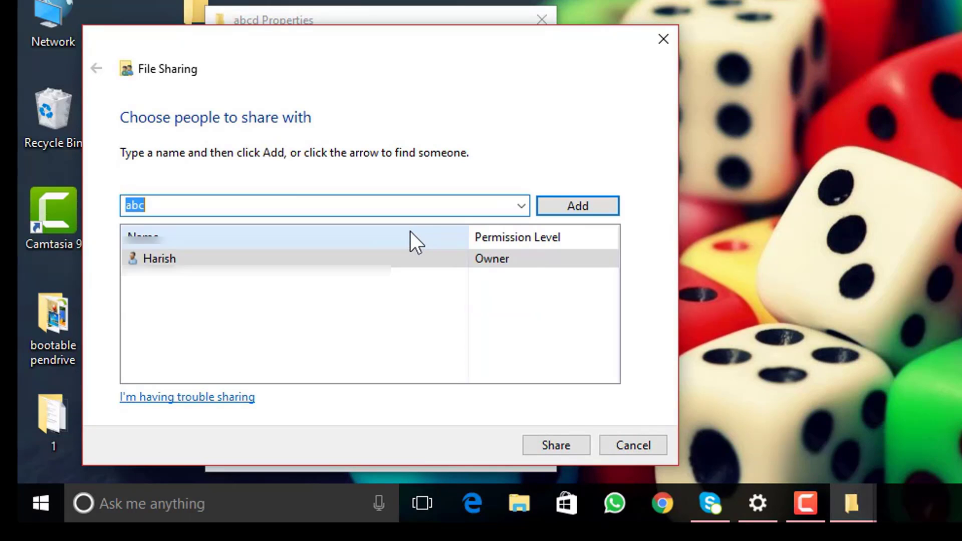
left_click(566, 207)
left_click(506, 262)
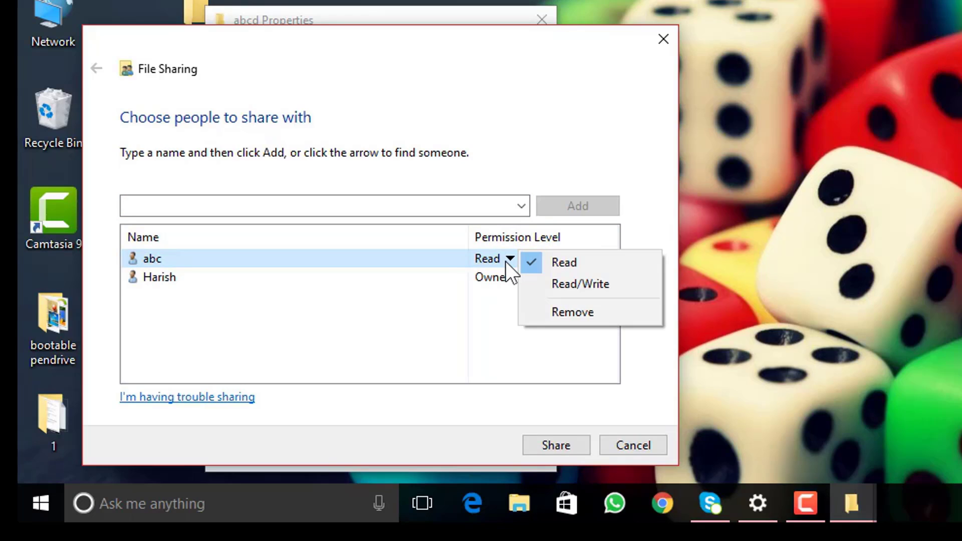
left_click(542, 437)
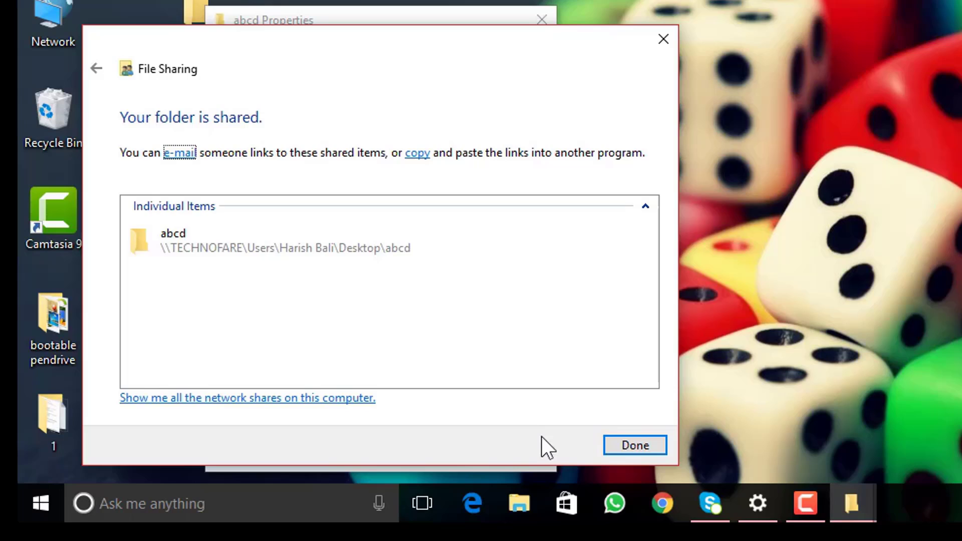
left_click(624, 452)
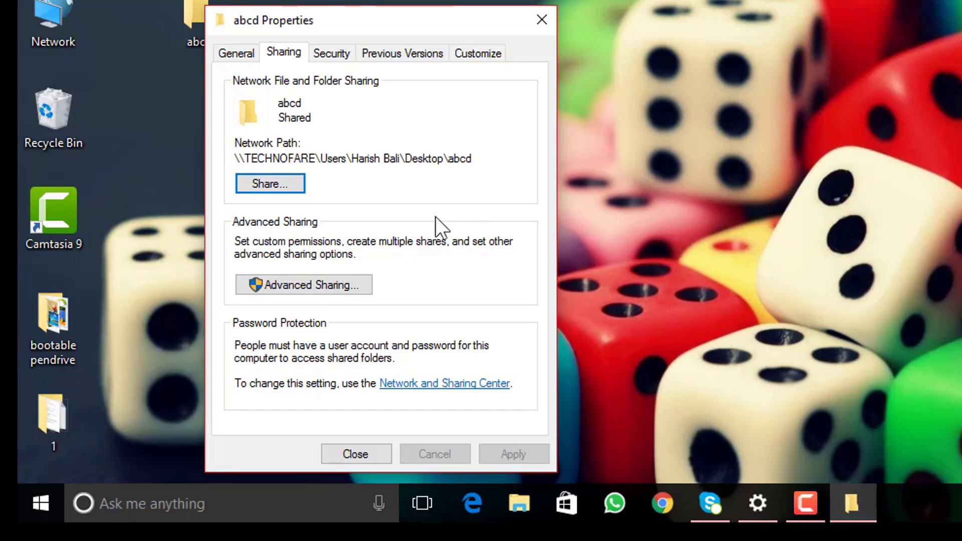
Enable Advanced Sharing for abcd under share name abcd, then close its Properties
left_click(347, 284)
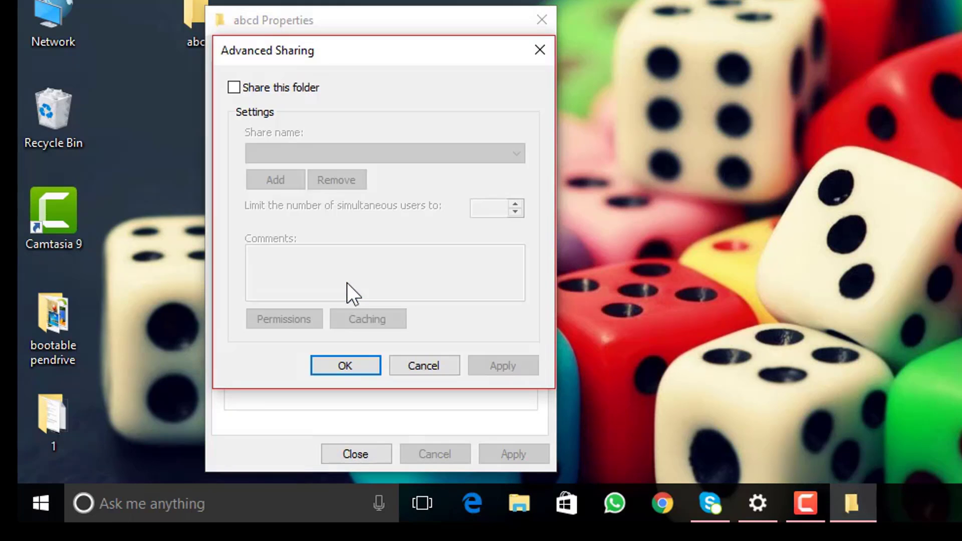
left_click(236, 90)
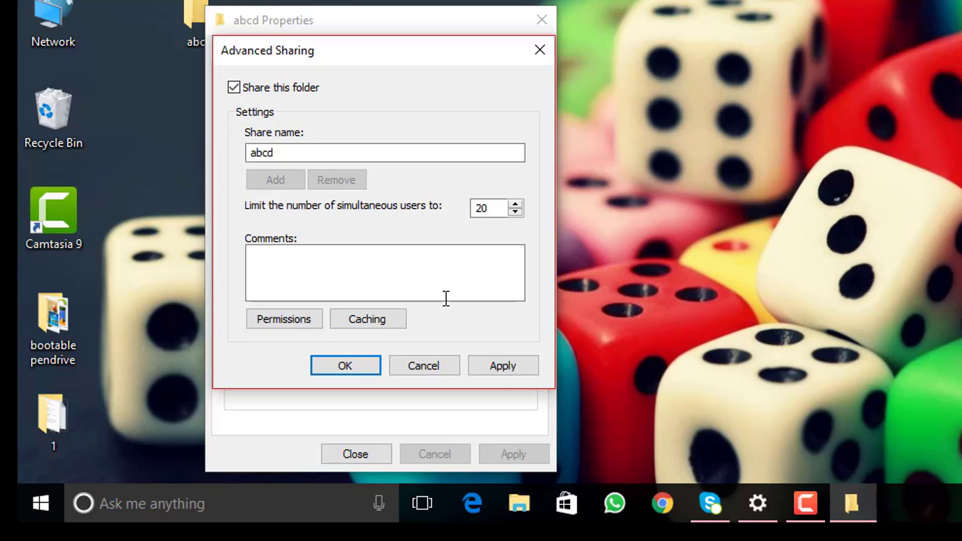
left_click(495, 364)
key("Return")
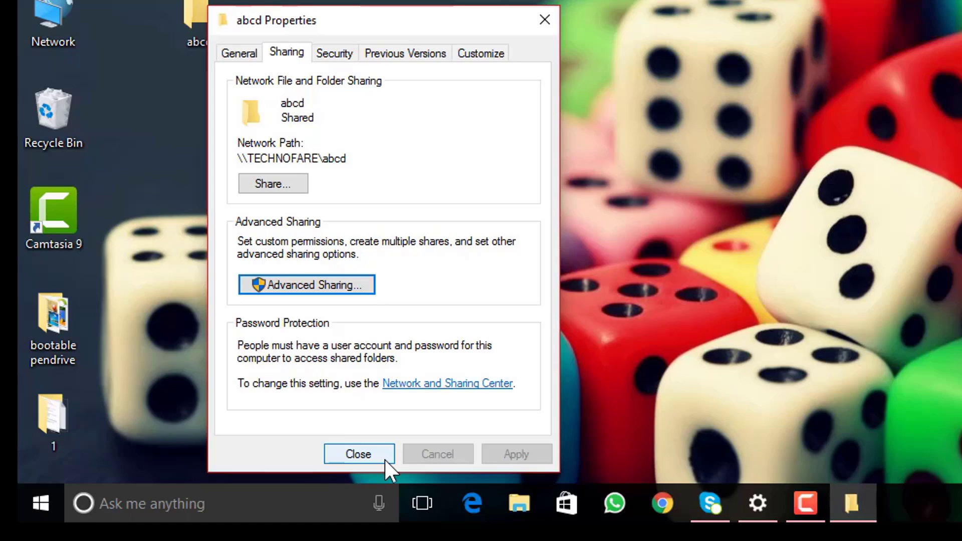
left_click(384, 459)
Check this PC's computer name and system details in System properties
right_click(24, 80)
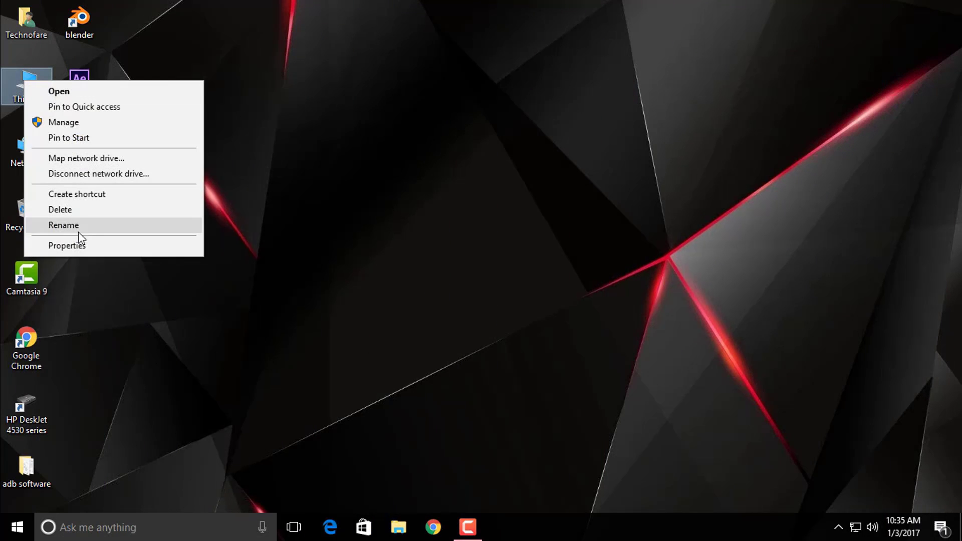
left_click(75, 246)
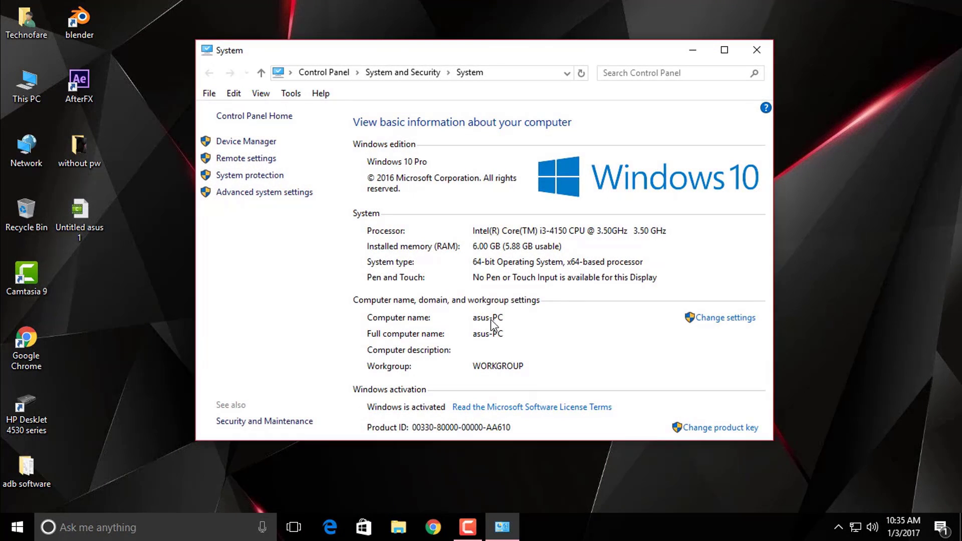
left_click(756, 50)
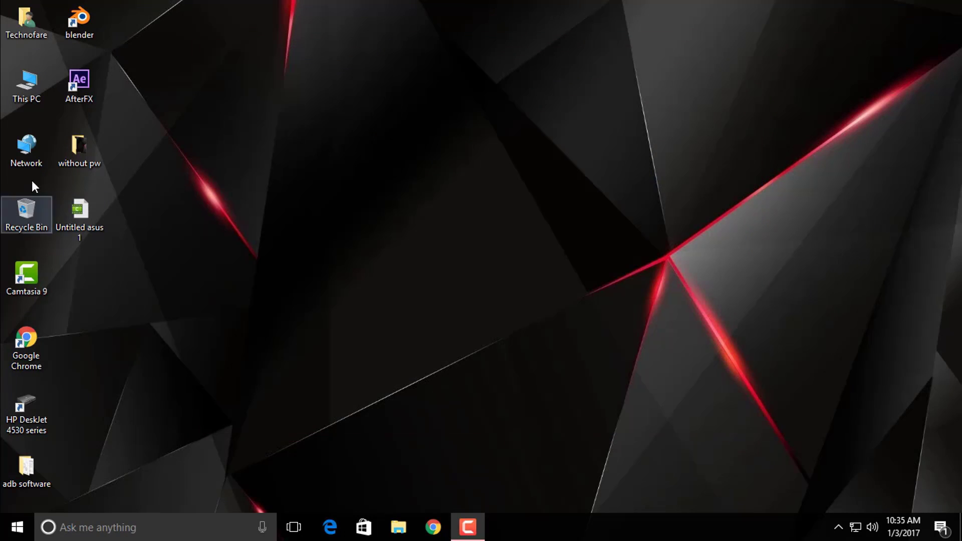
Log in to TECHNOFARE over Network as user abc with its password and open the empty abcd share
double_click(24, 147)
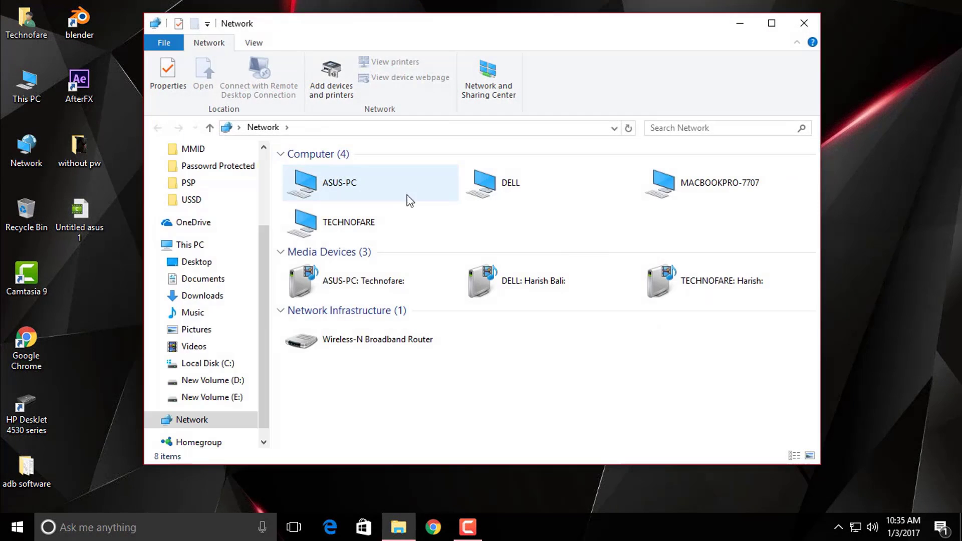
double_click(373, 228)
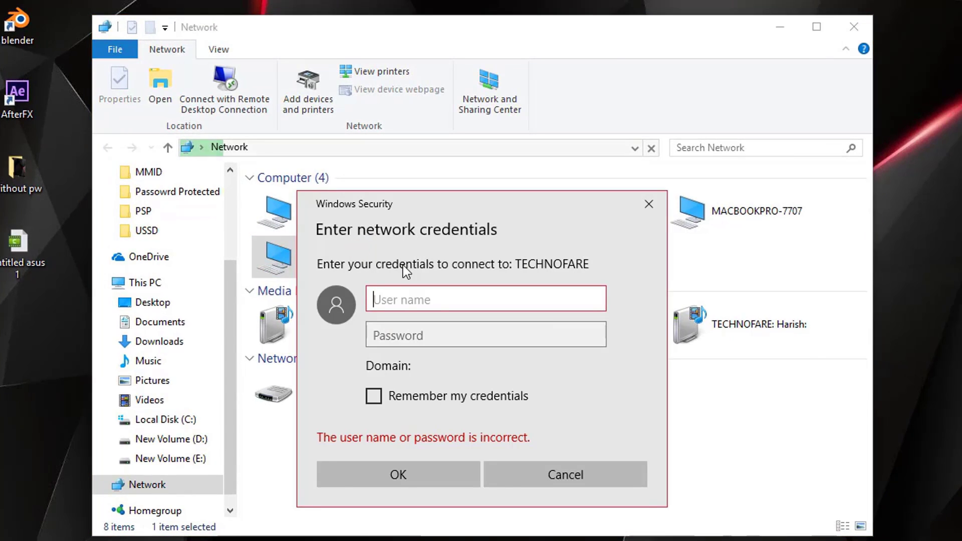
type("abc")
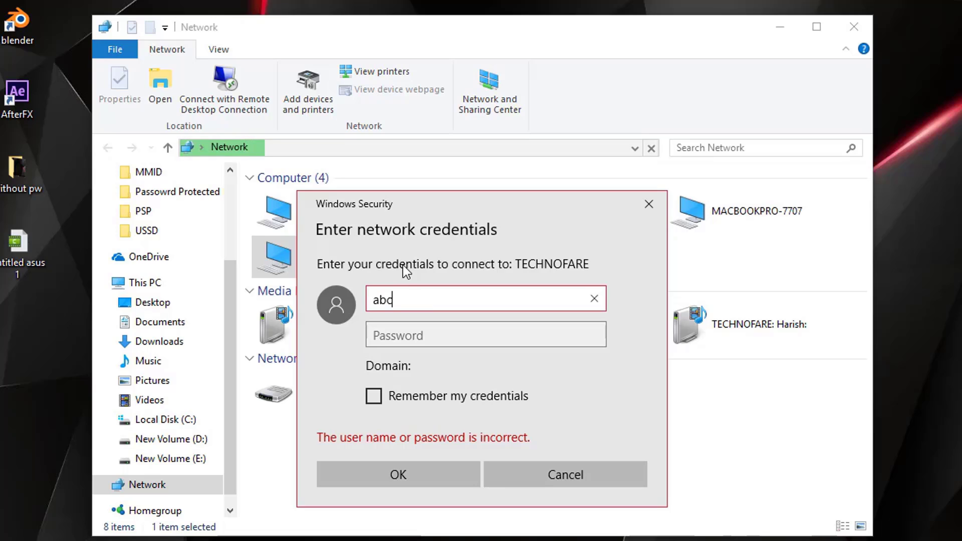
key("Tab")
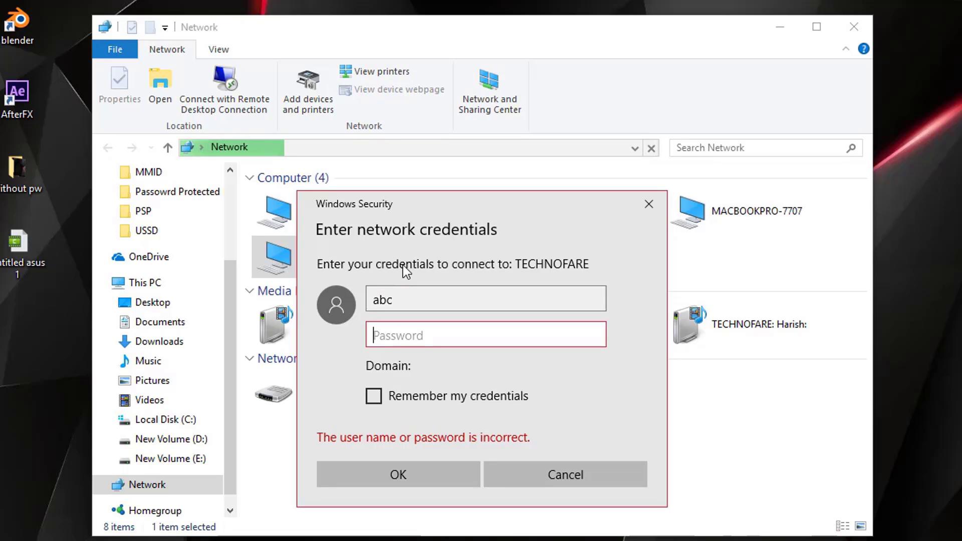
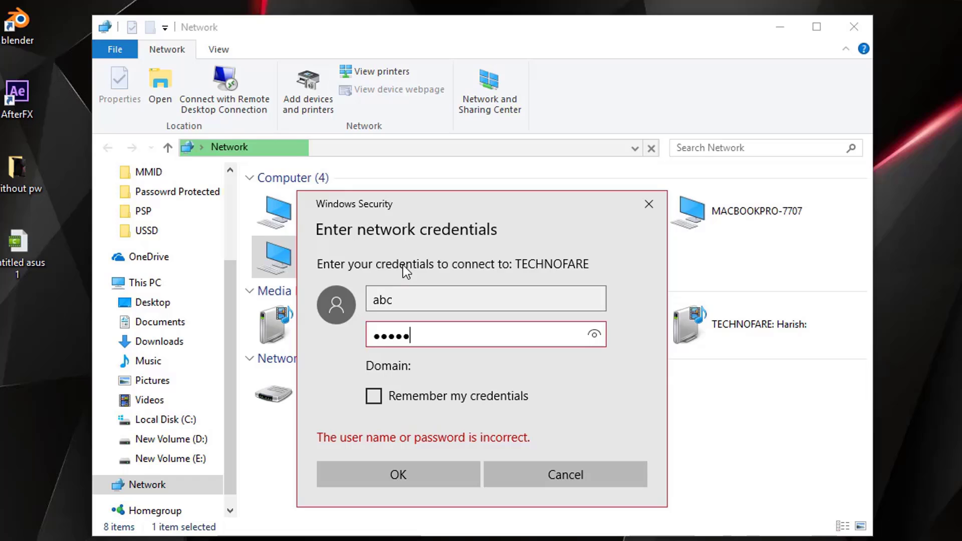
left_click(422, 481)
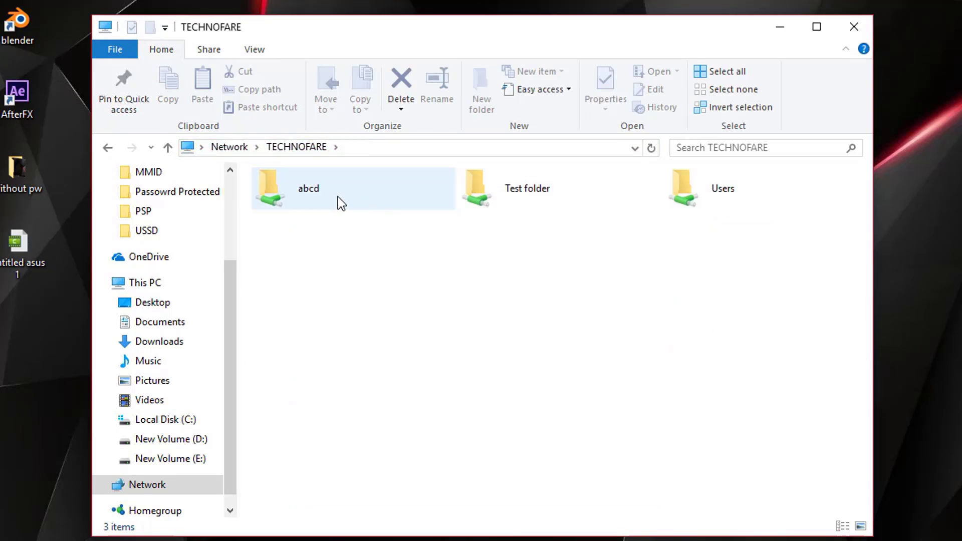
double_click(339, 198)
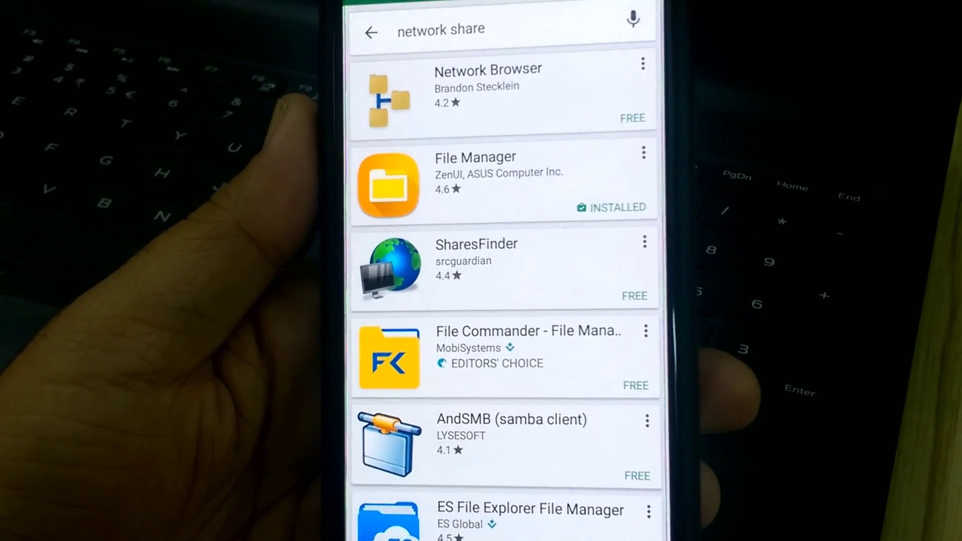
Launch ASUS File Manager from its Play Store listing and open its storage locations drawer
left_click(476, 181)
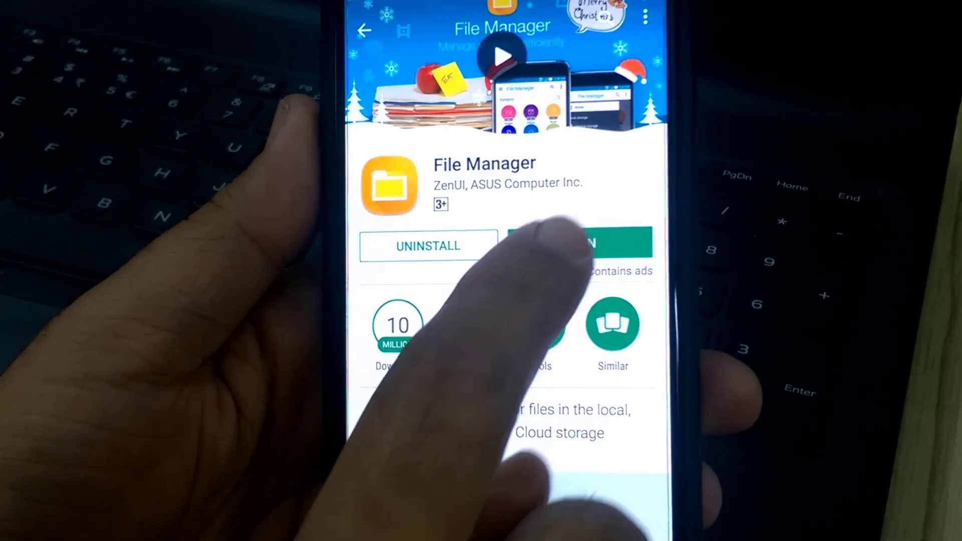
left_click(561, 241)
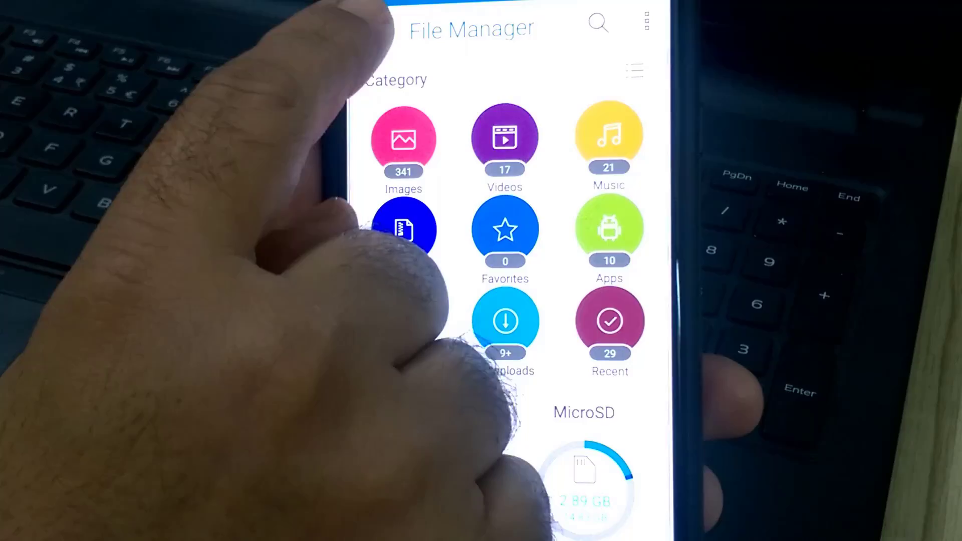
left_click(373, 30)
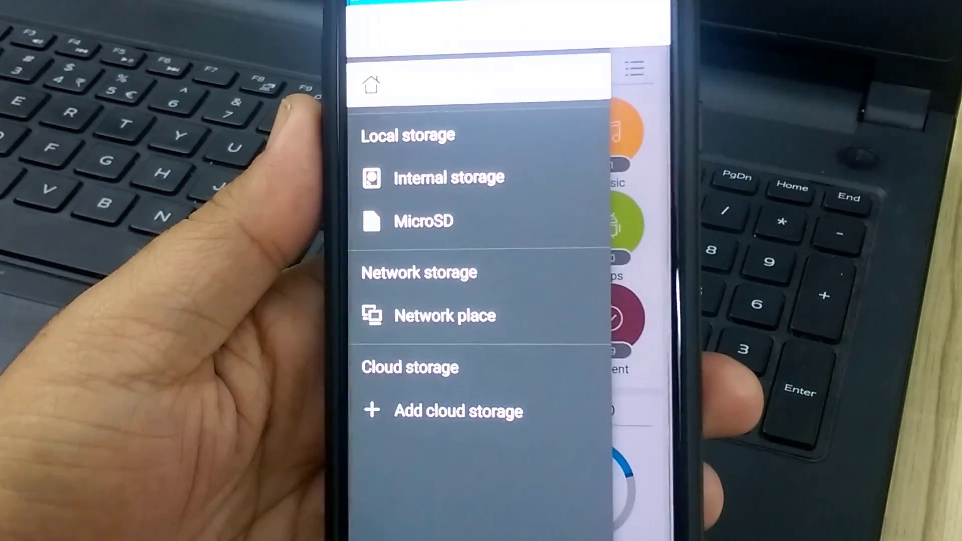
Browse Network place to ASUS-PC's Users share (asus, Public, Default.migrated), then reopen the drawer
left_click(445, 315)
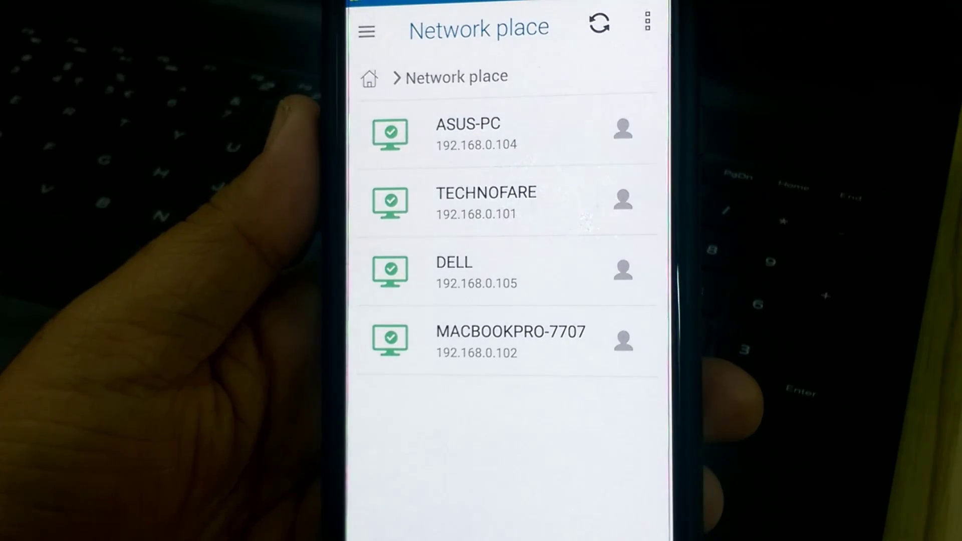
left_click(466, 136)
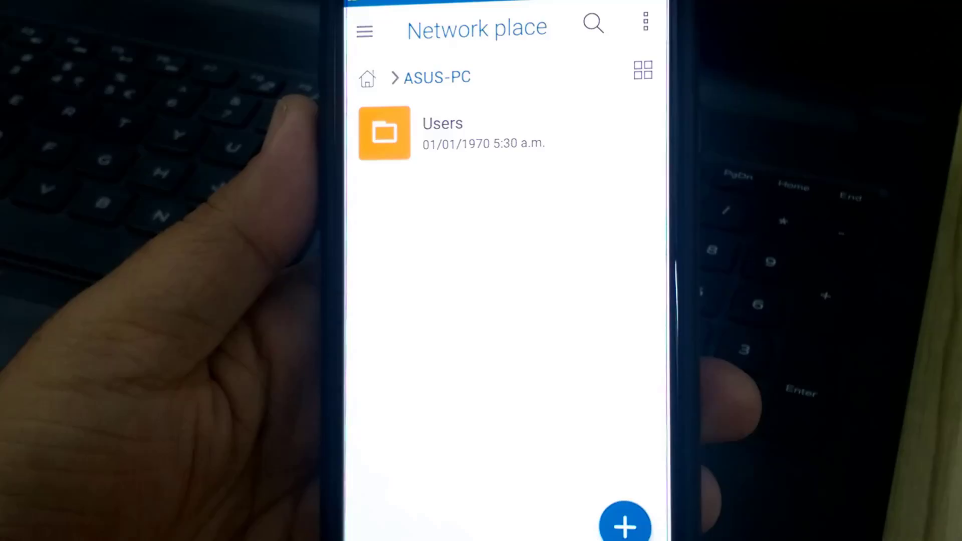
left_click(431, 135)
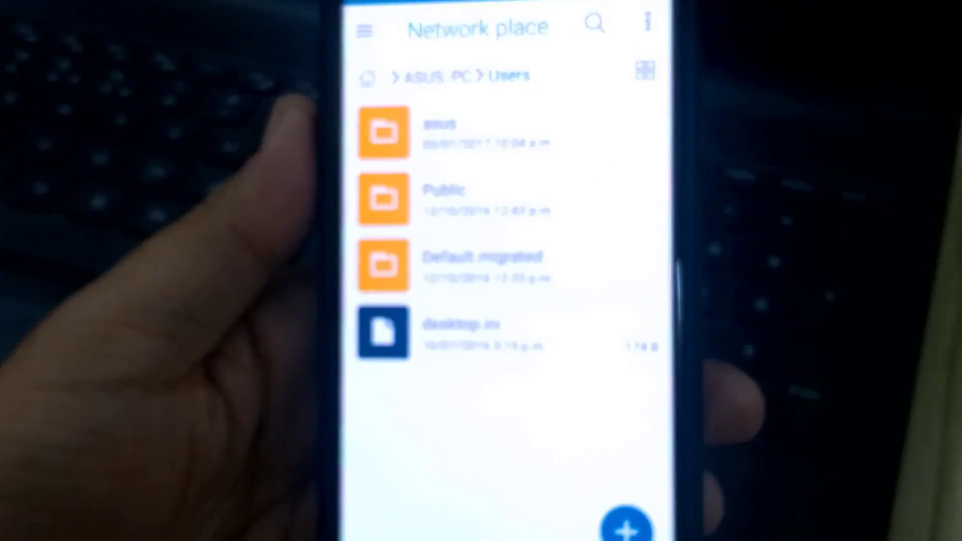
left_click(365, 32)
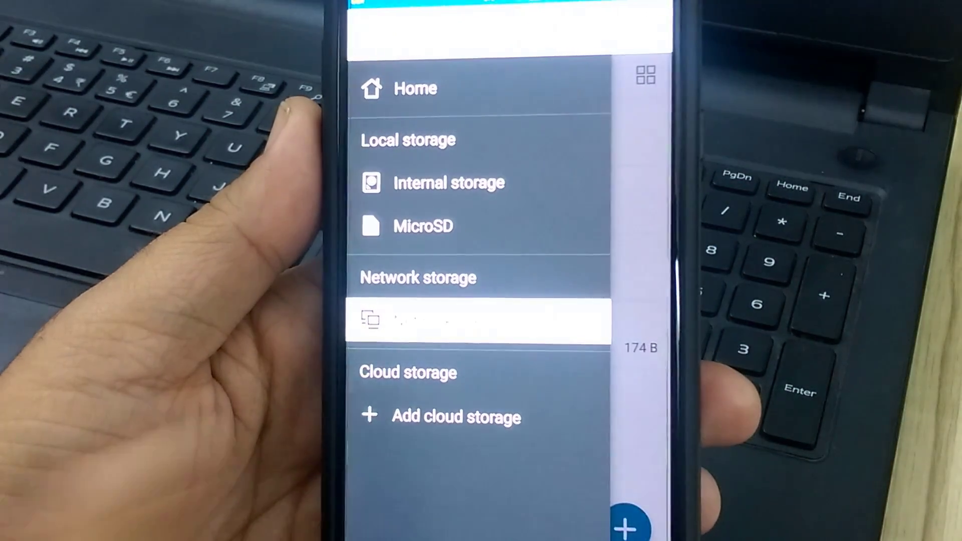
Sign in to TECHNOFARE as user abc with the account password to list Users, Test folder and abcd
left_click(441, 320)
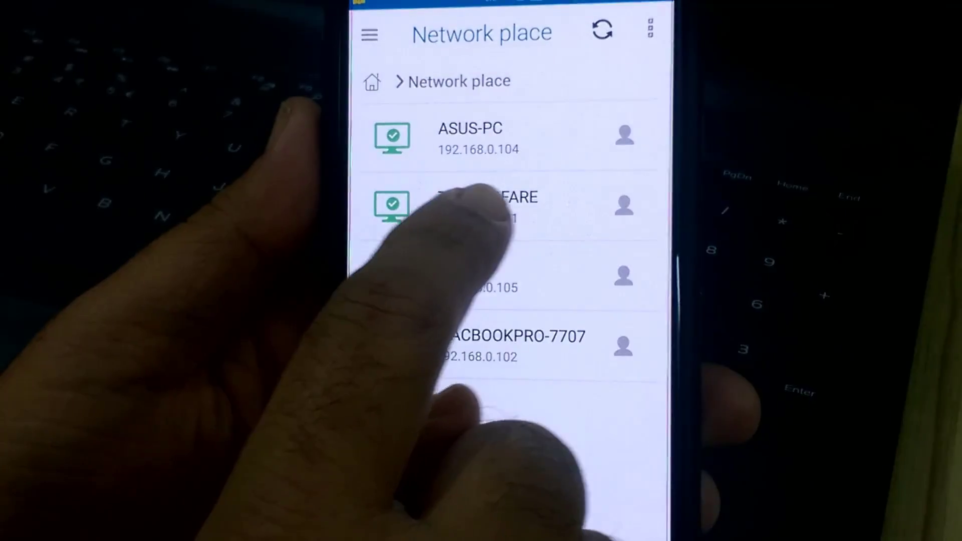
left_click(451, 206)
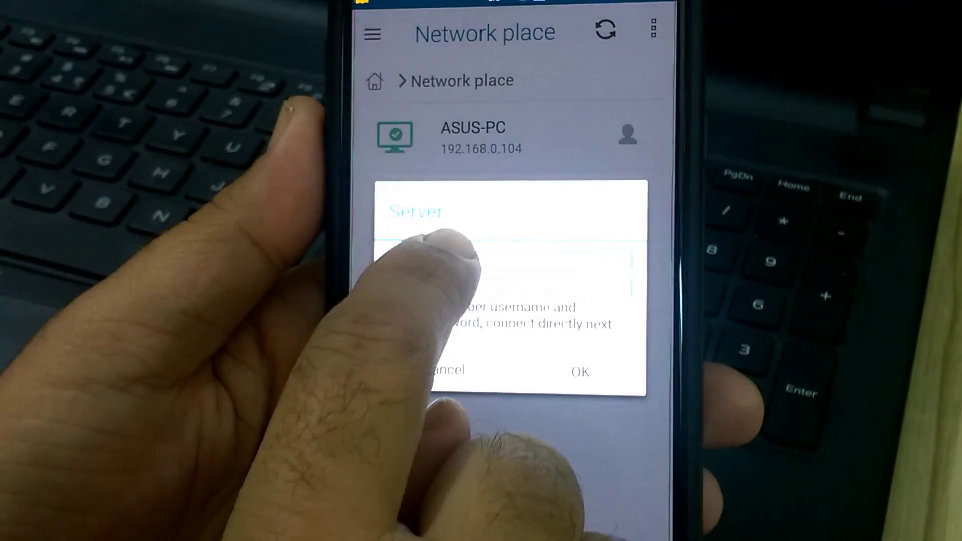
left_click(451, 261)
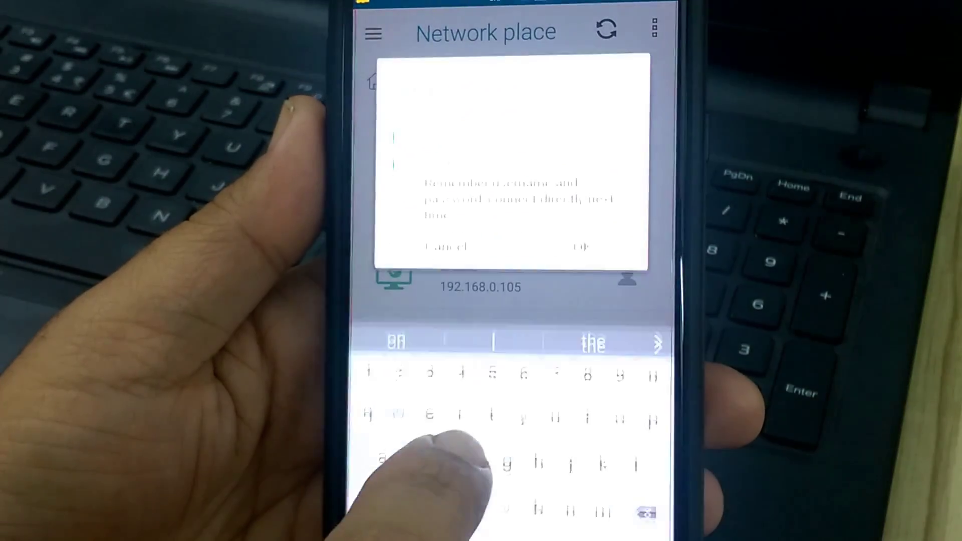
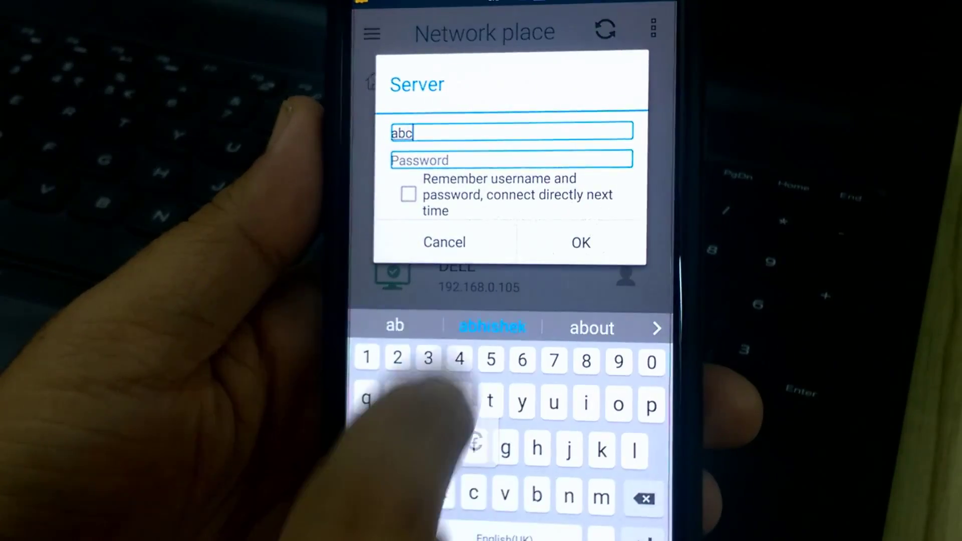
left_click(430, 160)
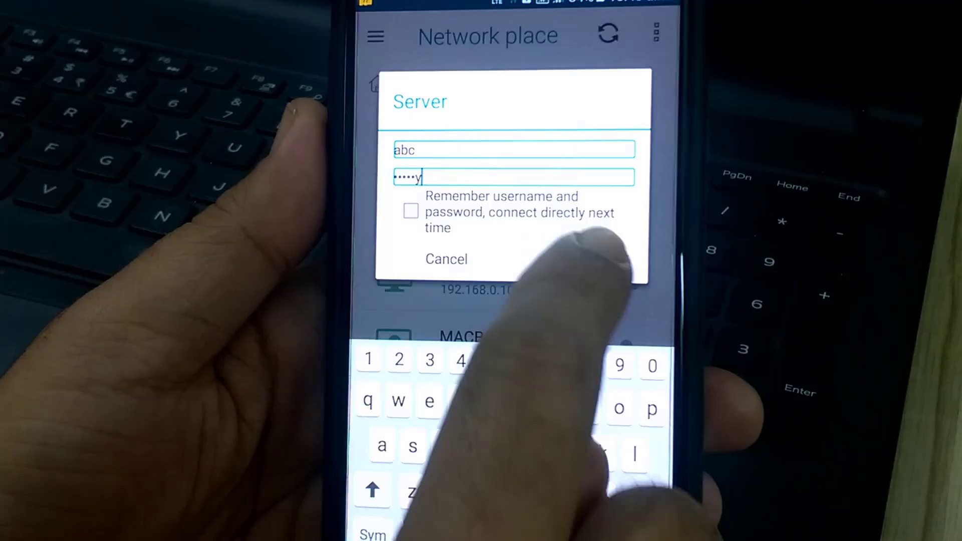
left_click(581, 260)
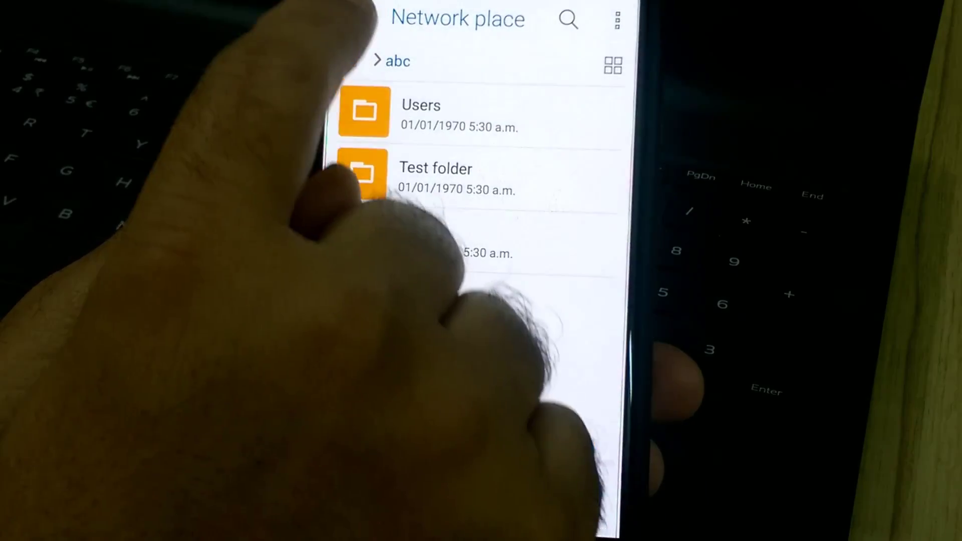
left_click(347, 15)
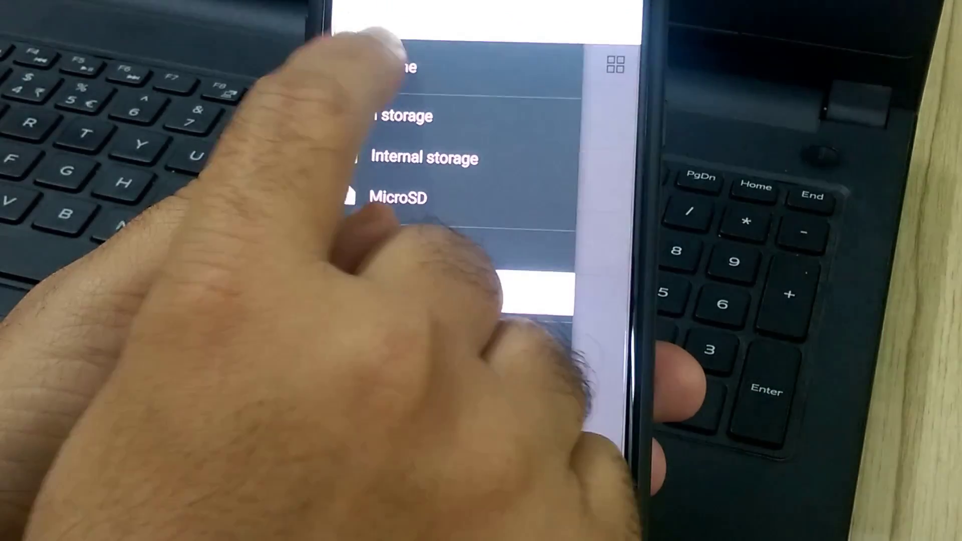
left_click(395, 66)
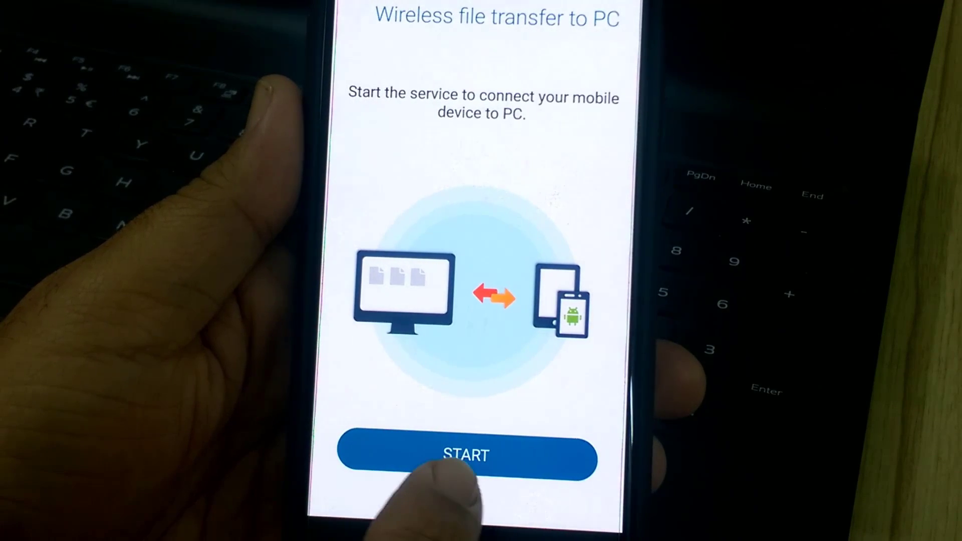
left_click(451, 456)
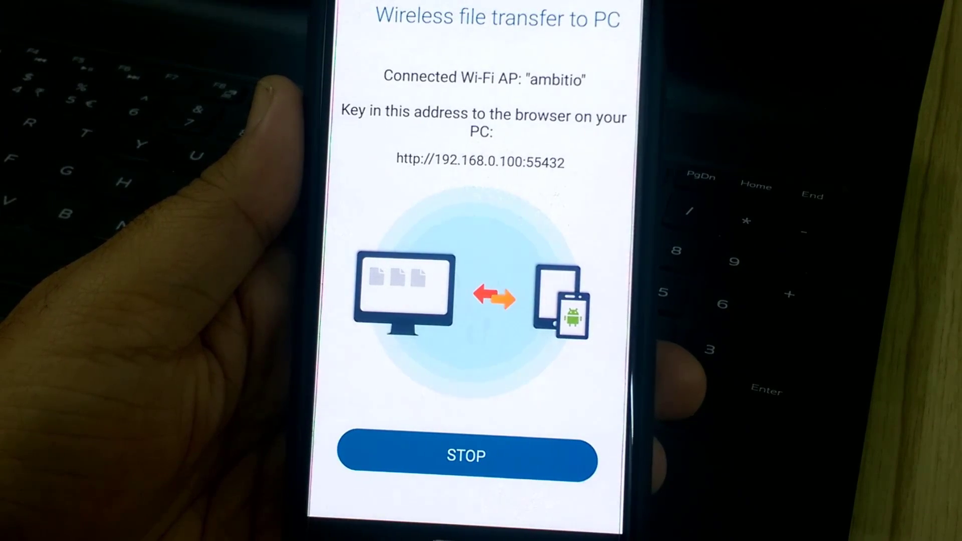